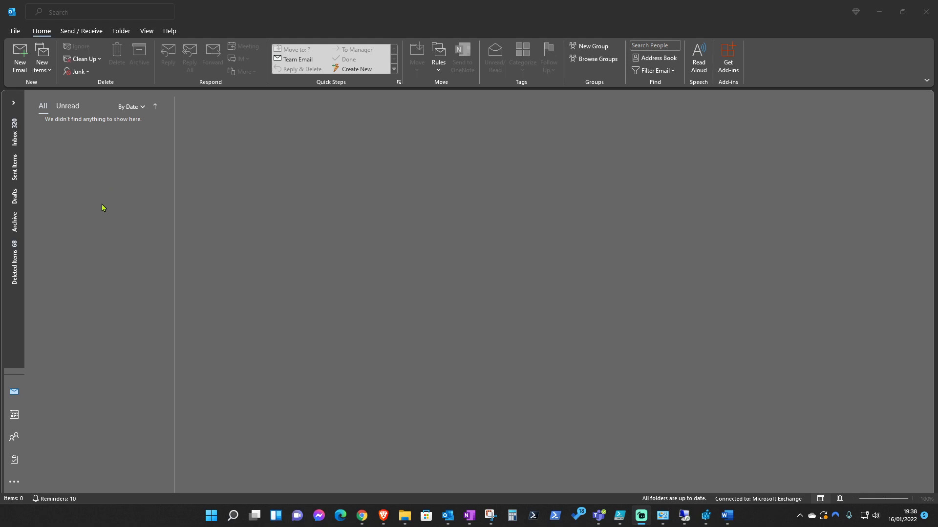
Switch Outlook from mail to the Calendar, showing January 2022 in month view
left_click(49, 72)
left_click(49, 72)
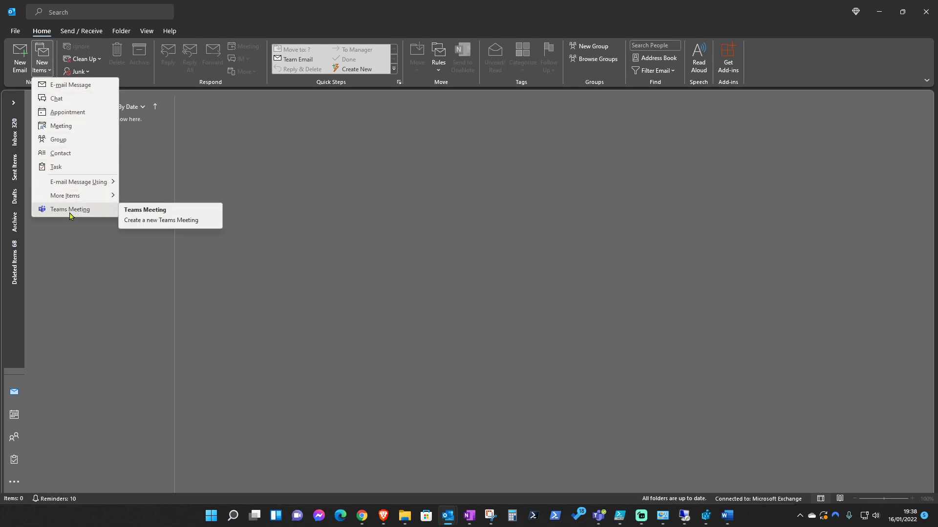
left_click(13, 416)
left_click(13, 416)
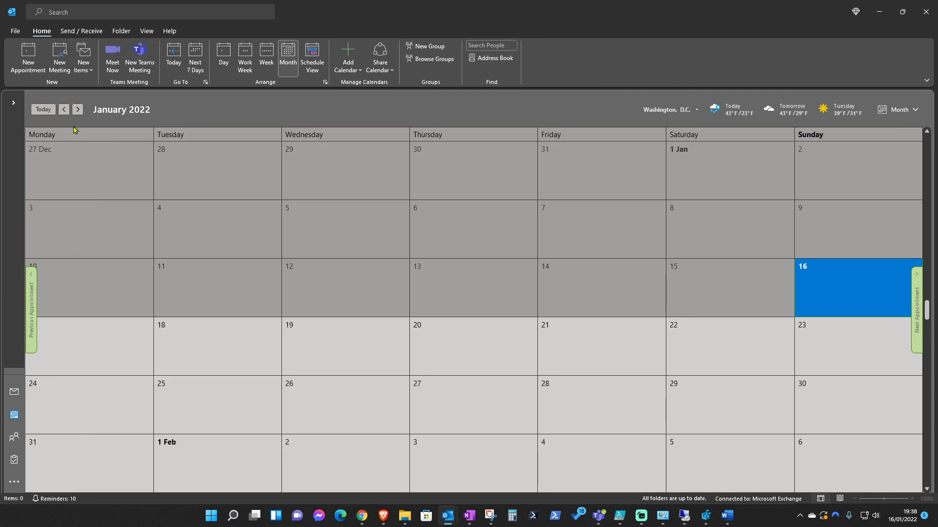
left_click(17, 32)
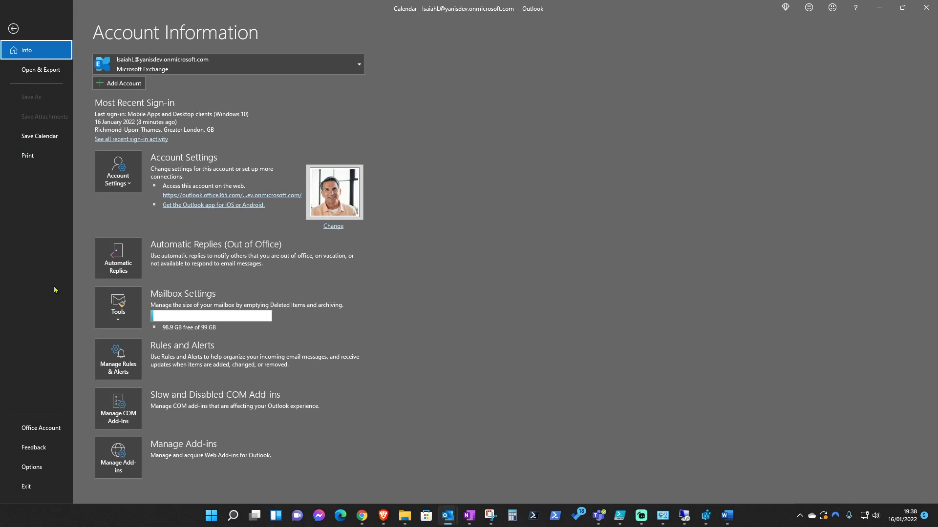
left_click(129, 411)
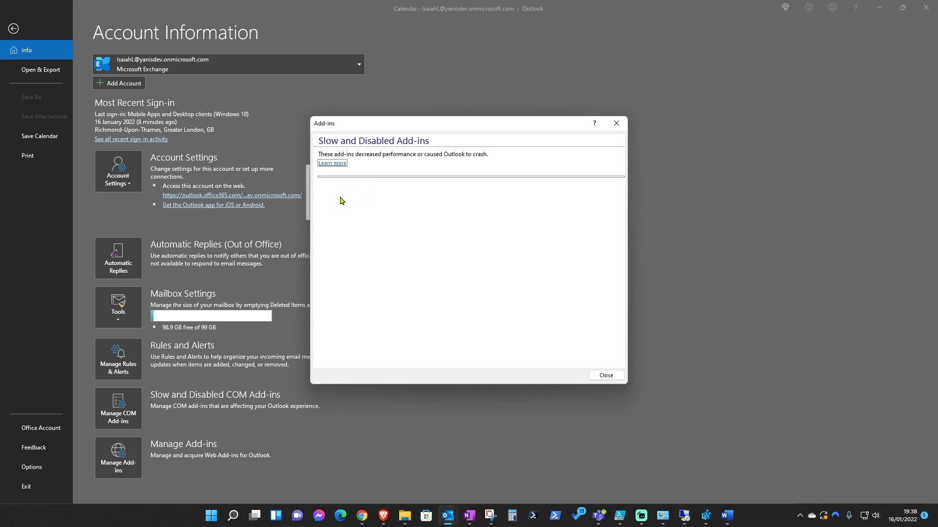
left_click_drag(416, 126, 389, 136)
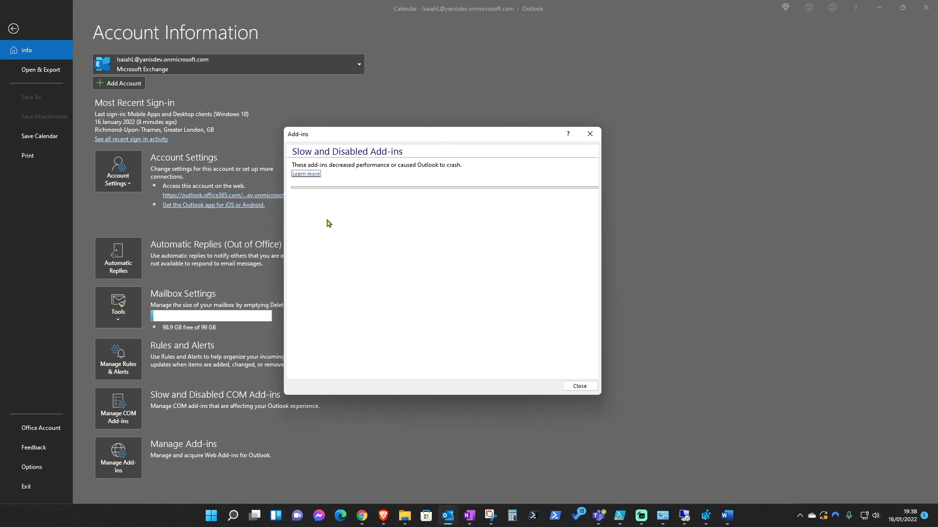
left_click_drag(362, 136, 371, 138)
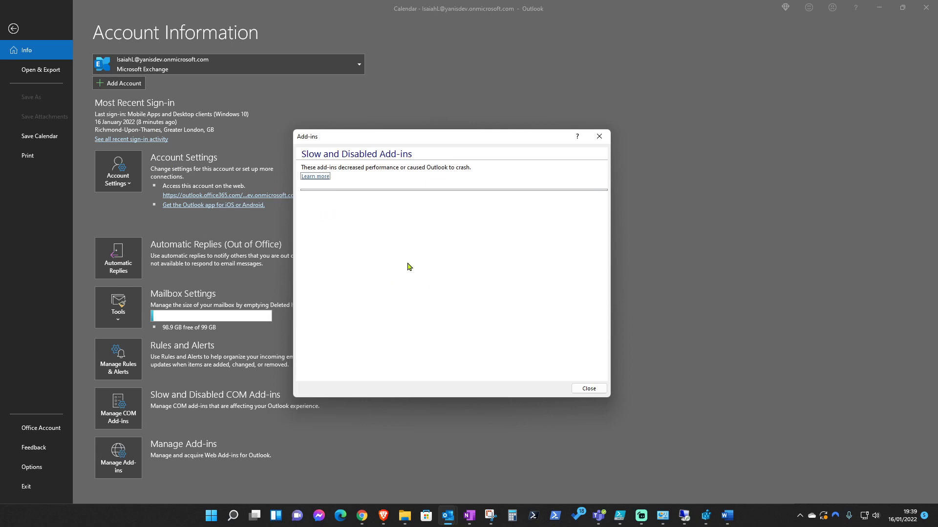
left_click(589, 388)
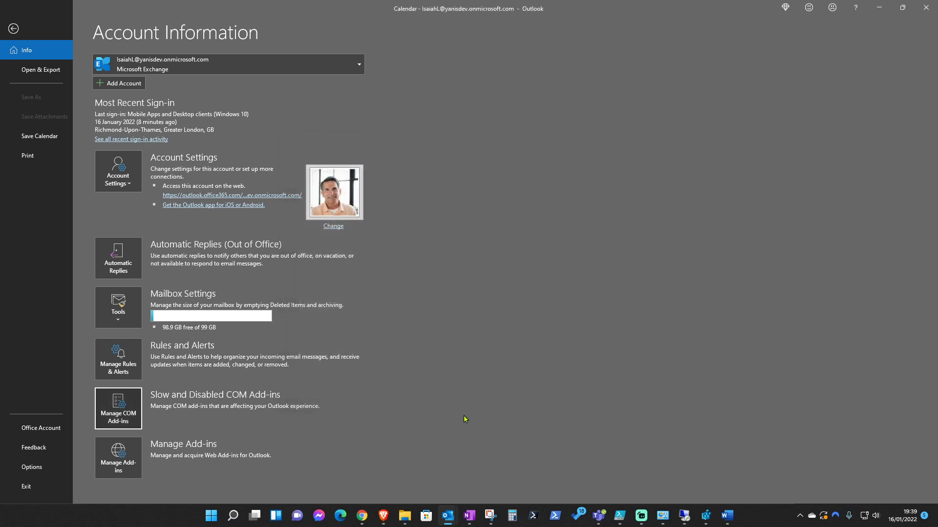
left_click(13, 28)
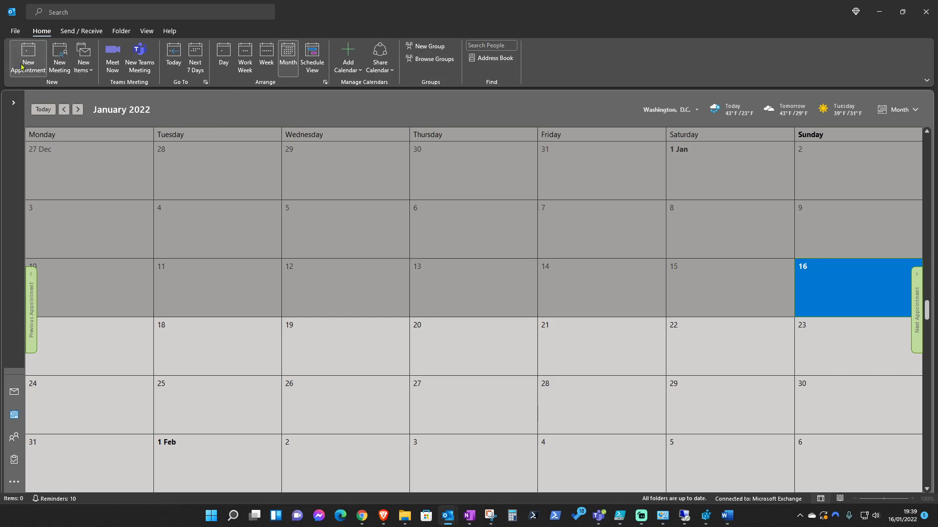
Turn the Microsoft Teams Meeting Add-in off and back on in Outlook's COM Add-ins list, then confirm
left_click(15, 33)
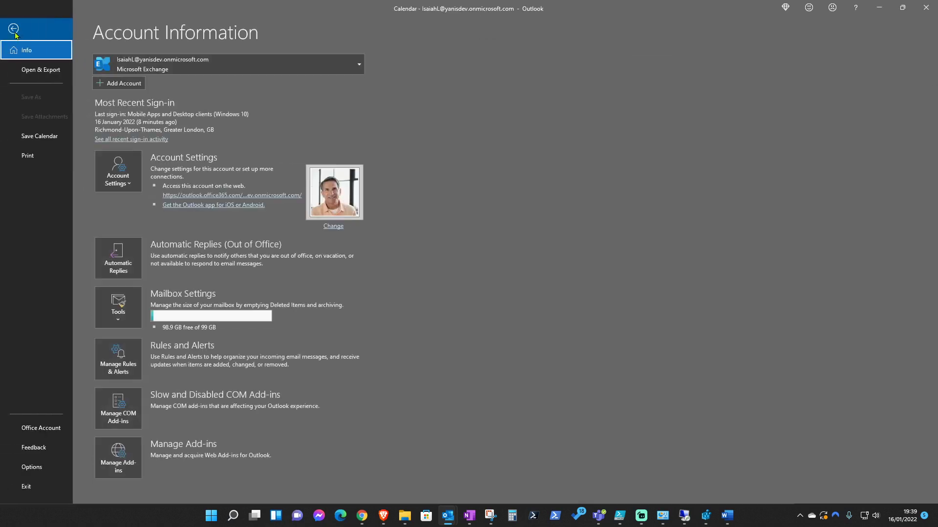
left_click(41, 471)
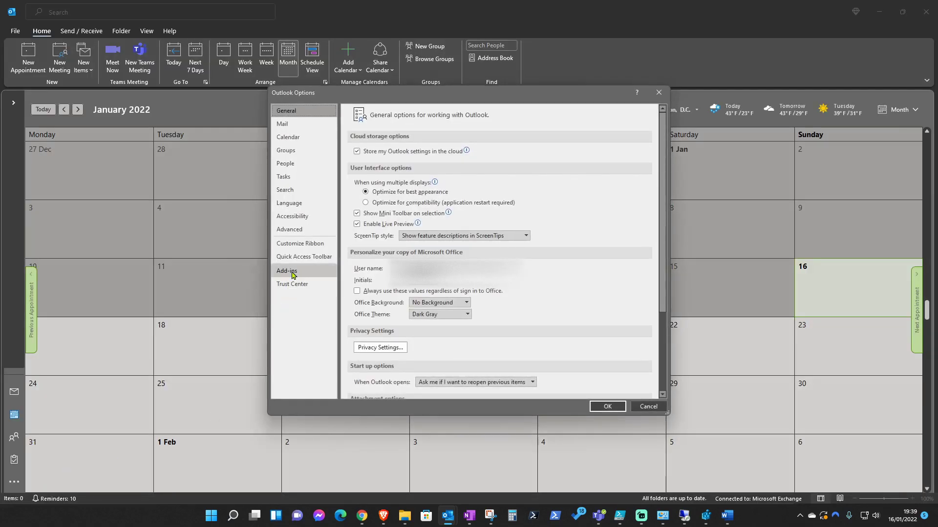
left_click(293, 274)
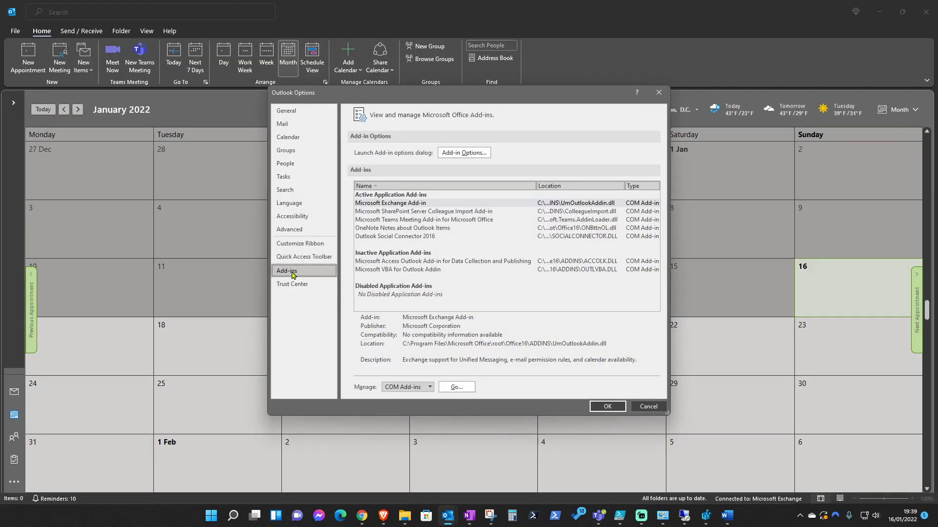
left_click(458, 388)
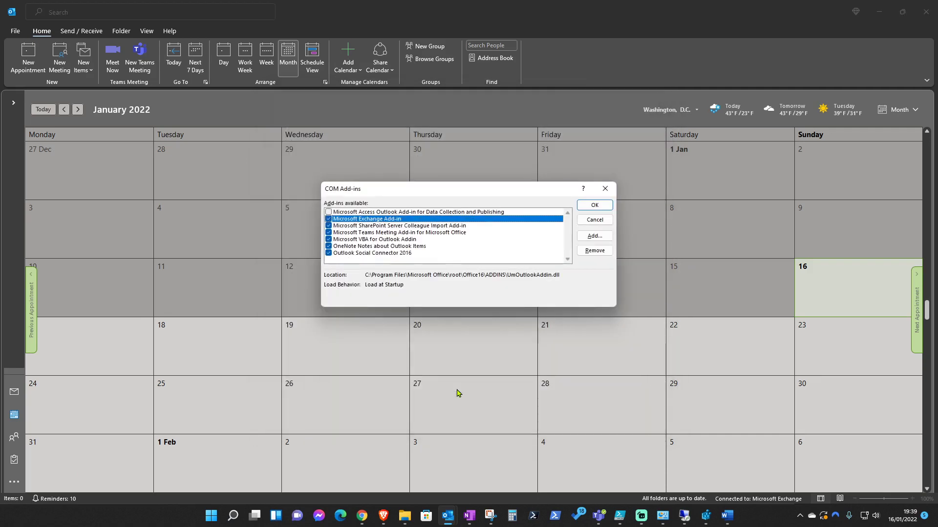
left_click(328, 233)
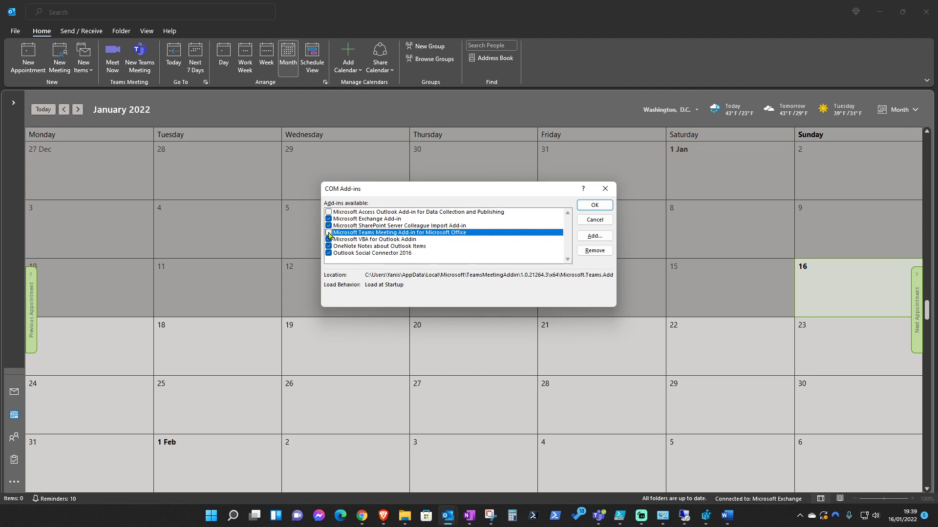
left_click(330, 234)
left_click(600, 207)
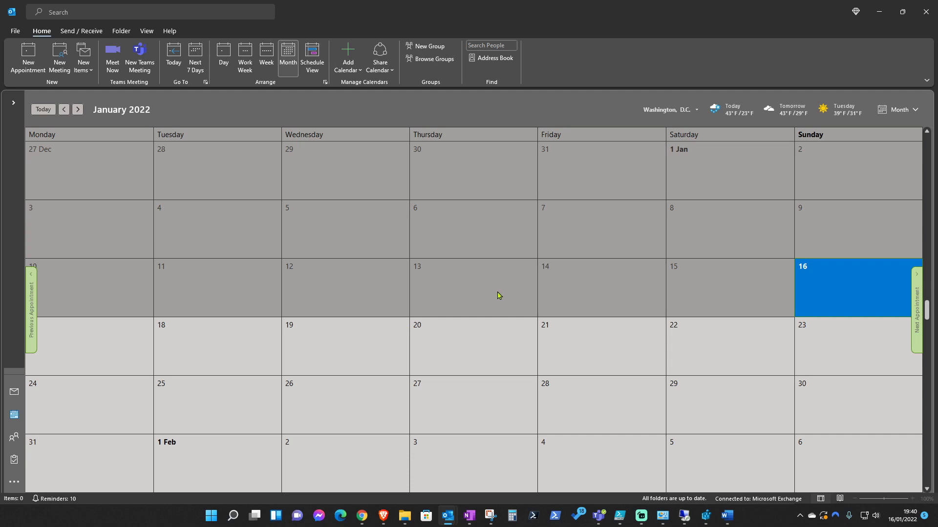
Navigate File Explorer to the %localappdata%\Microsoft folder
left_click(405, 519)
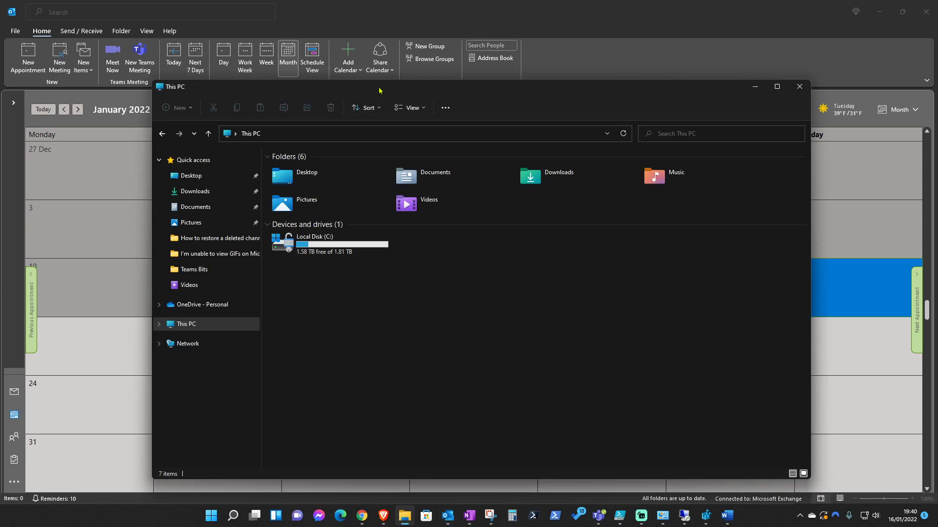
left_click_drag(380, 89, 385, 74)
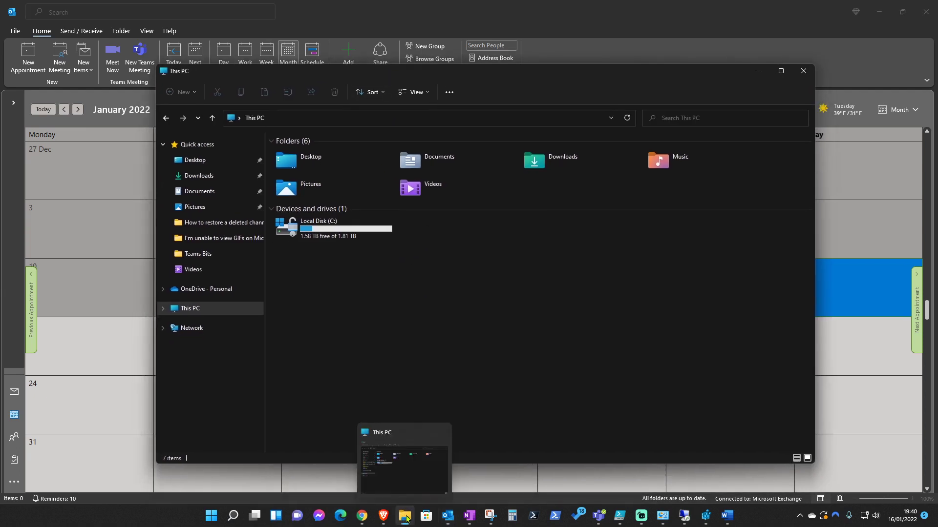
left_click(282, 118)
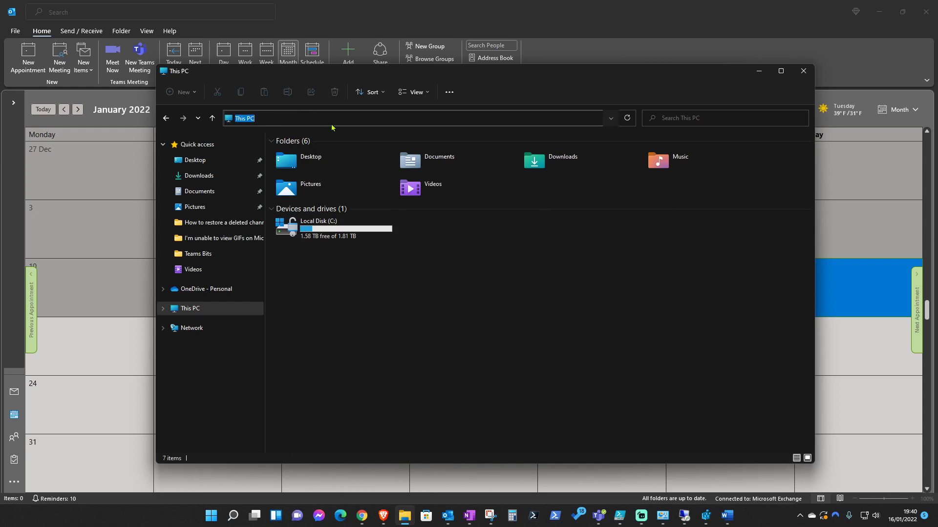
type("%$")
type("ocalappda")
type("m")
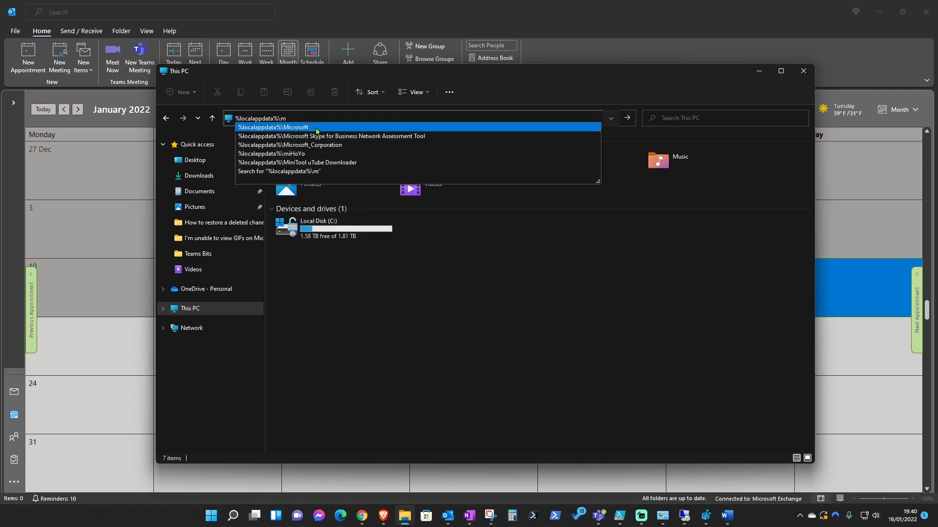
left_click(316, 128)
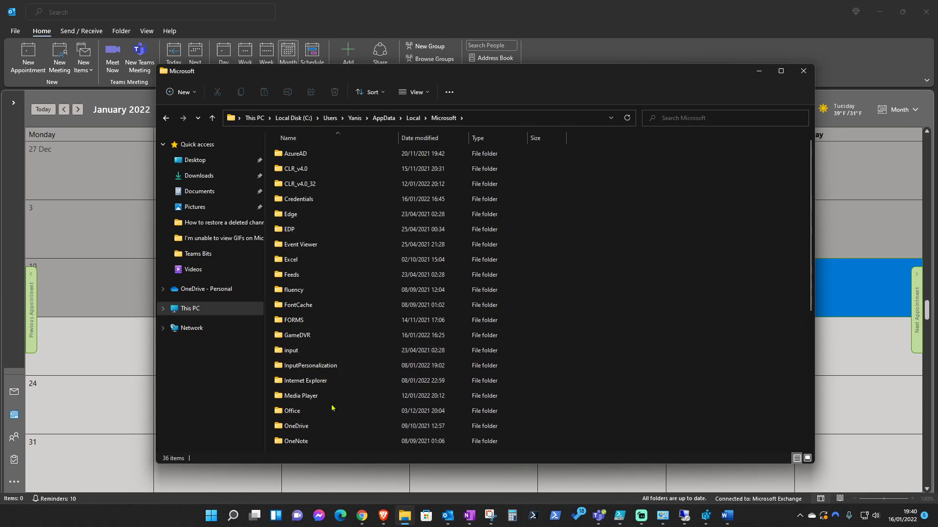
Open the TeamsMeetingAddin folder and select the 1.0.21264.3 version folder
scroll(331, 407, "down", 1)
scroll(332, 408, "down", 3)
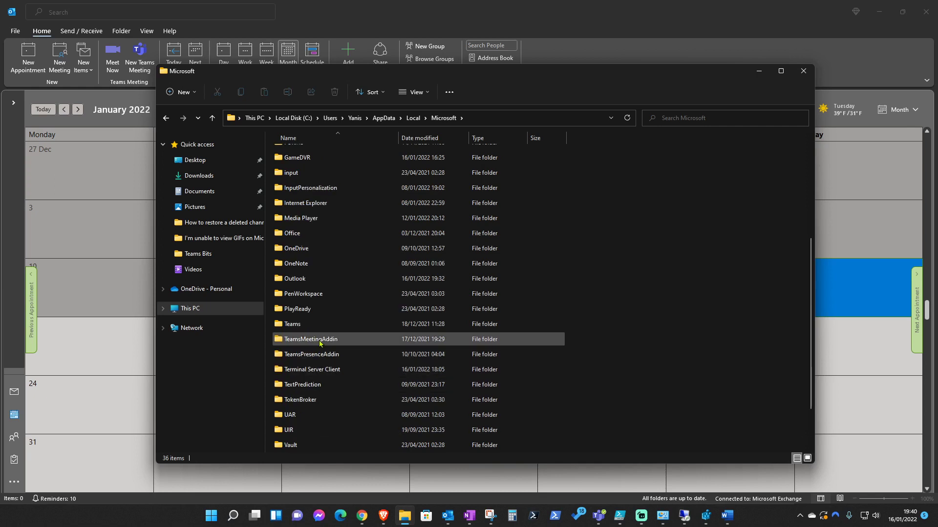
left_click(320, 344)
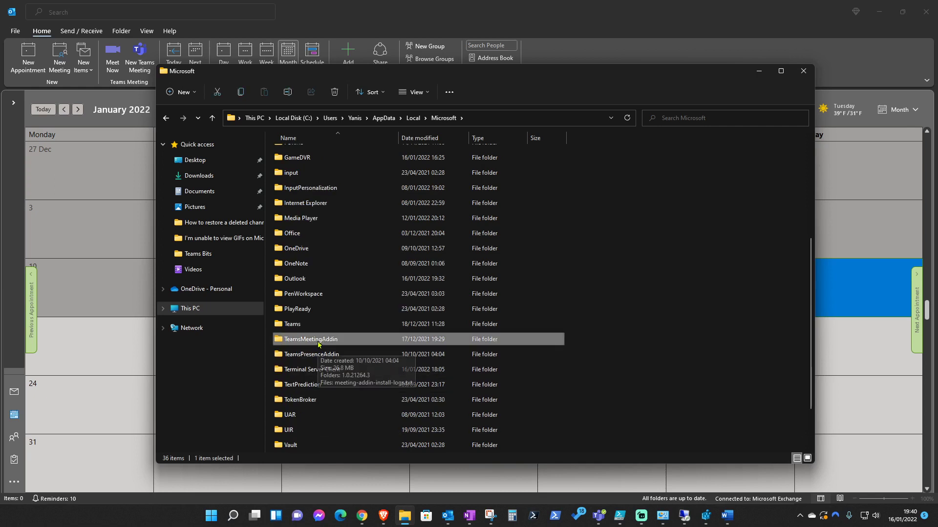
double_click(318, 343)
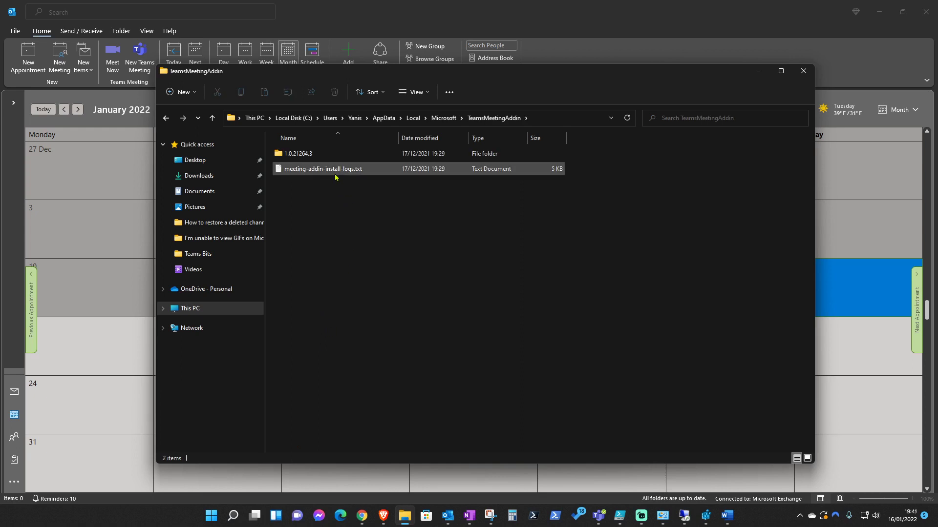
left_click(316, 156)
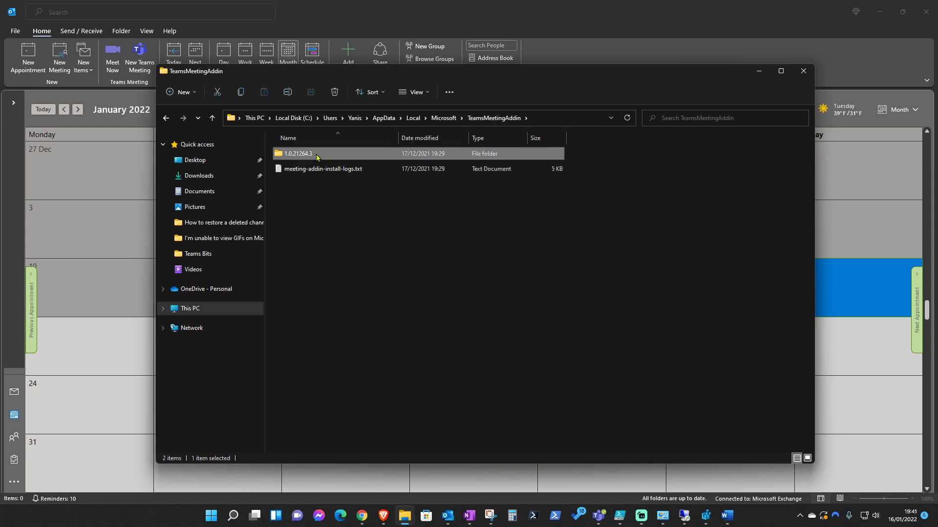
mouse_move(318, 158)
Open meeting-addin-install-logs.txt in Notepad and read the final lines confirming version 1.0.21264.3
double_click(319, 171)
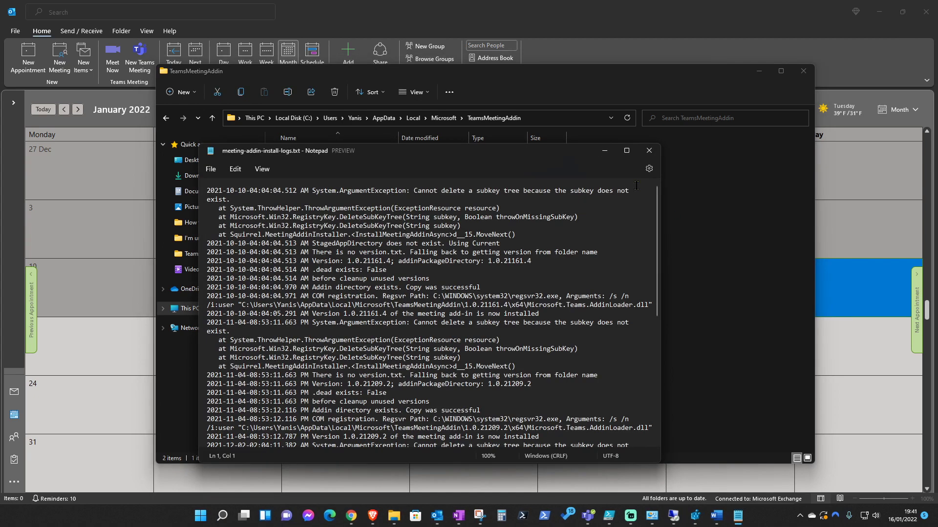
left_click_drag(529, 147, 508, 82)
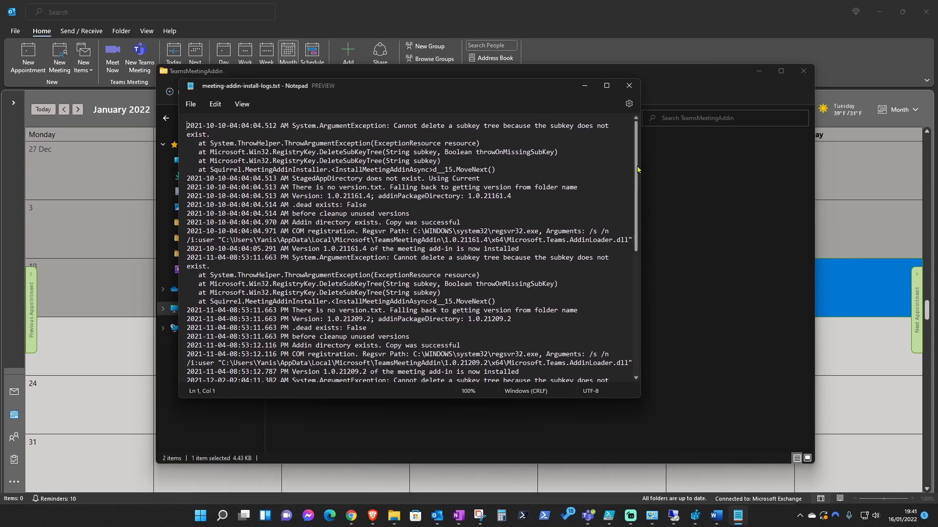
left_click_drag(635, 168, 633, 314)
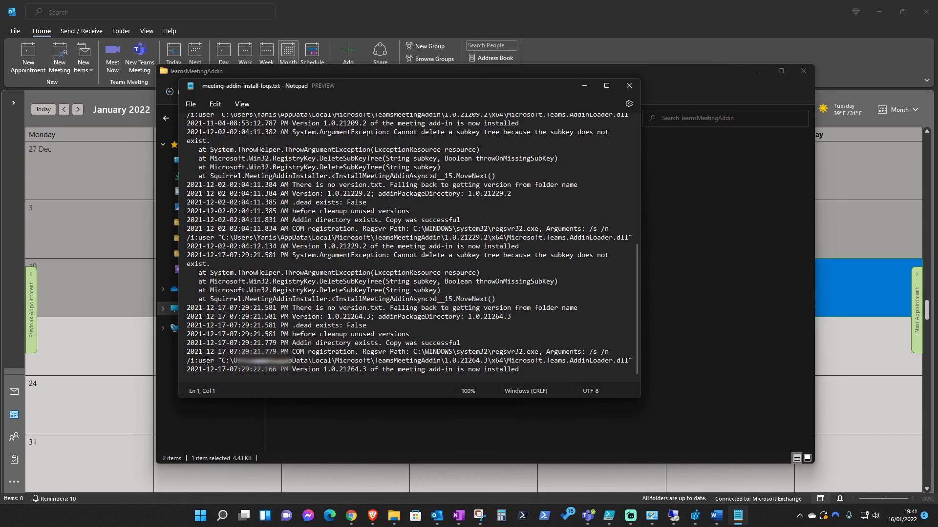
left_click_drag(186, 361, 267, 372)
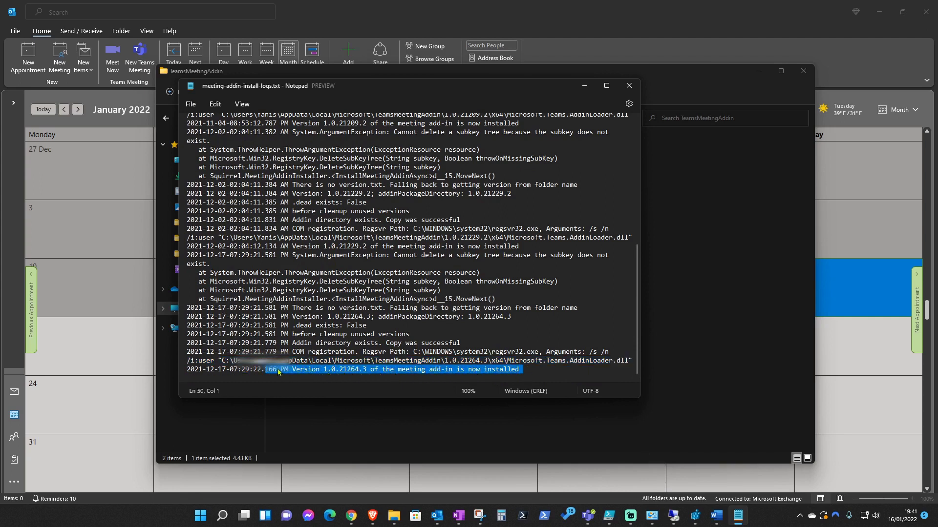
left_click(306, 364)
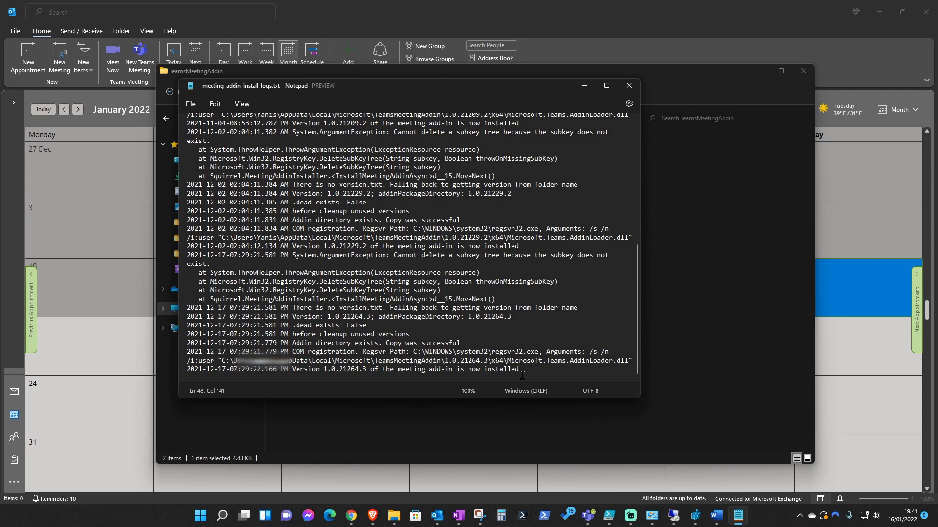
Select the regsvr32 command in Word's Document1 and paste it into Windows Search
left_click(716, 515)
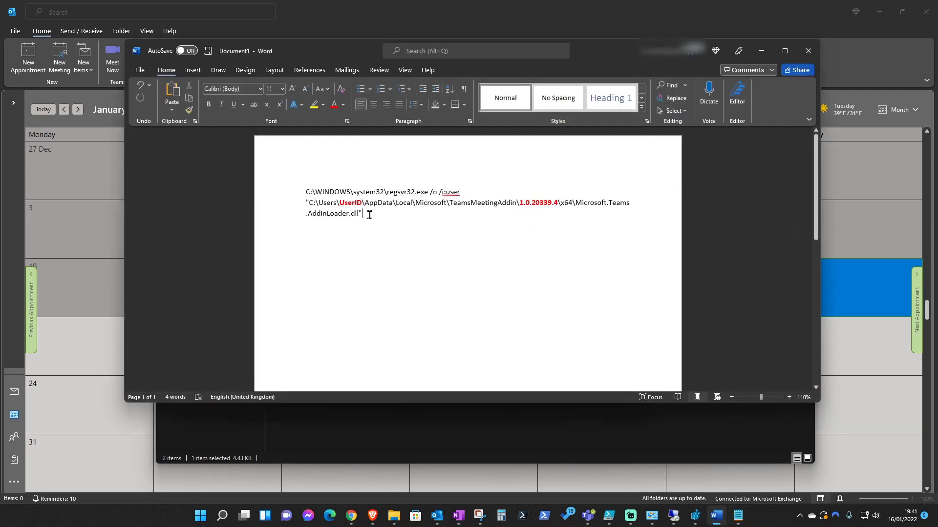
left_click_drag(364, 214, 306, 192)
key("ctrl+c")
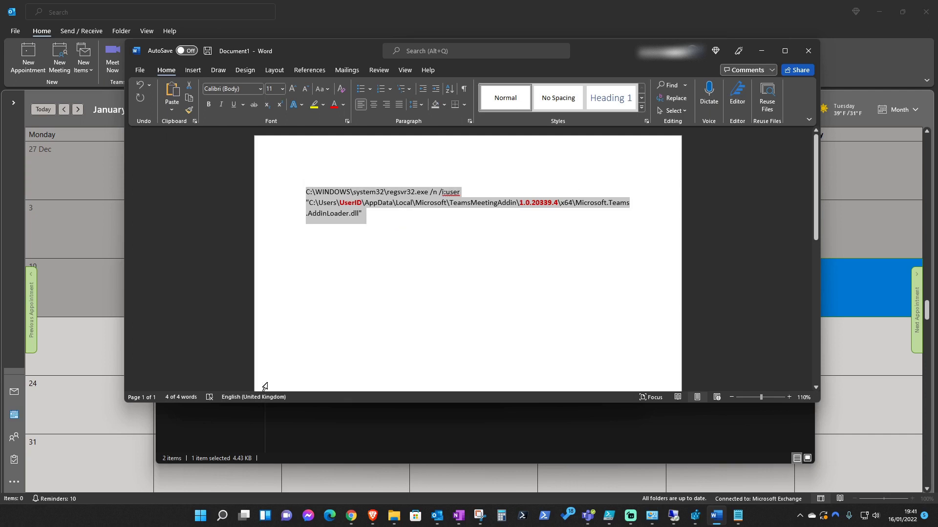
left_click(222, 516)
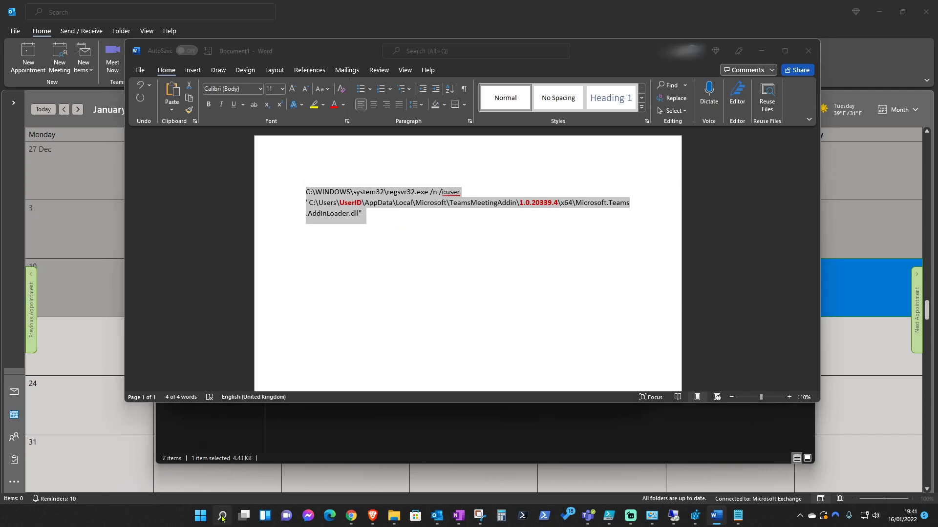
key("ctrl+v")
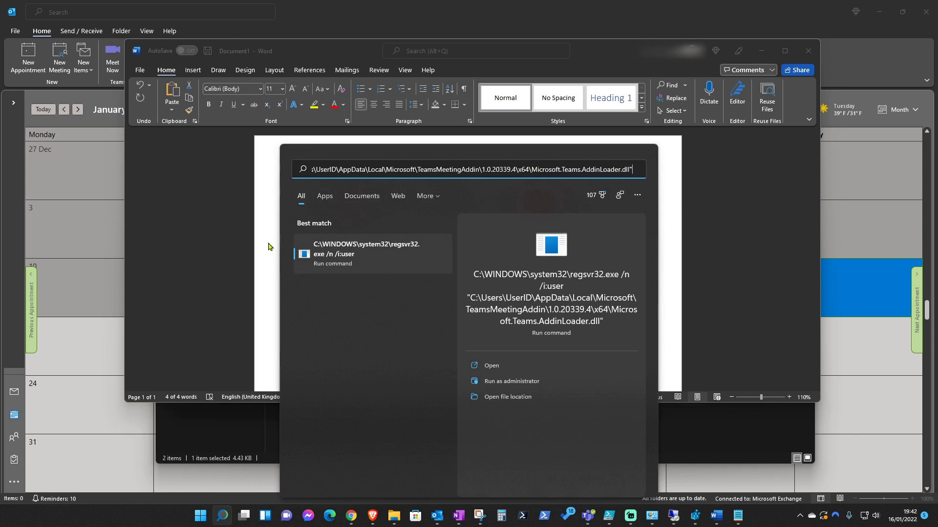
left_click(258, 229)
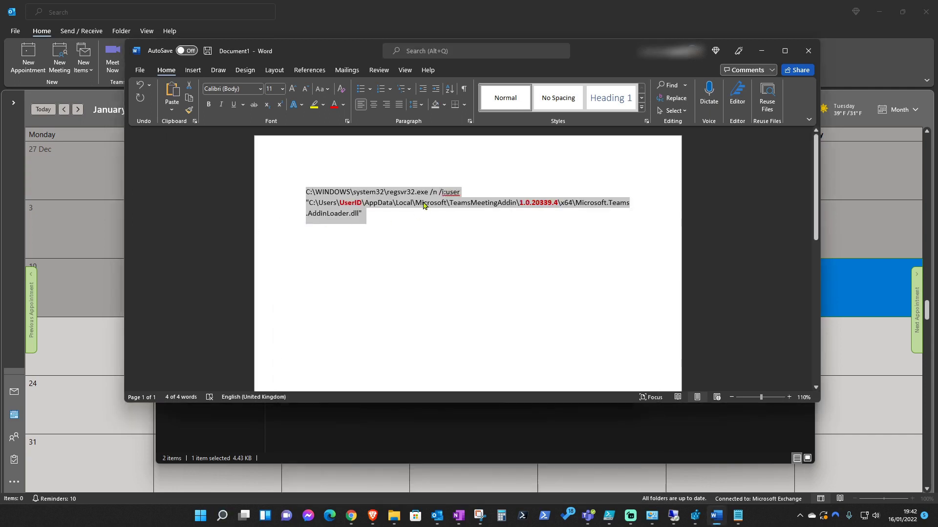
Highlight the UserID and 1.0.20339.4 parts of the command path, then move Word beside Notepad
left_click(423, 204)
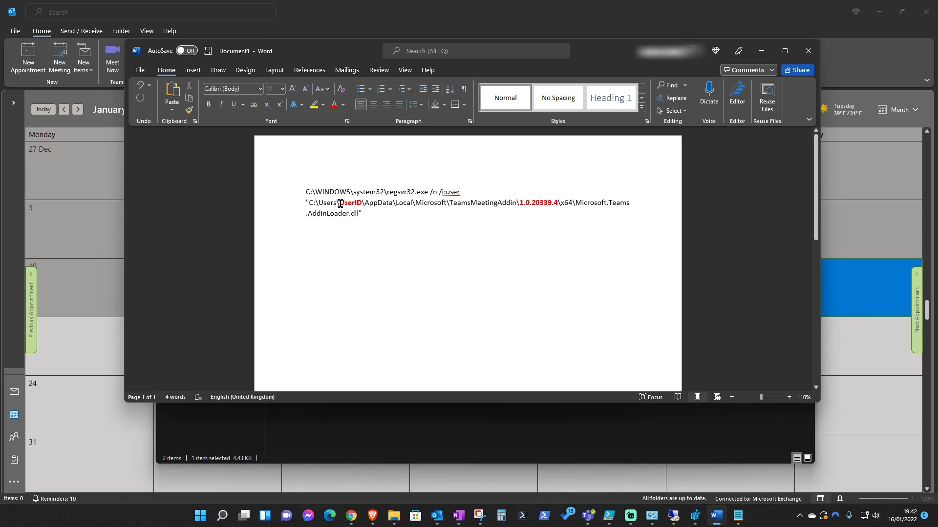
left_click_drag(341, 204, 362, 203)
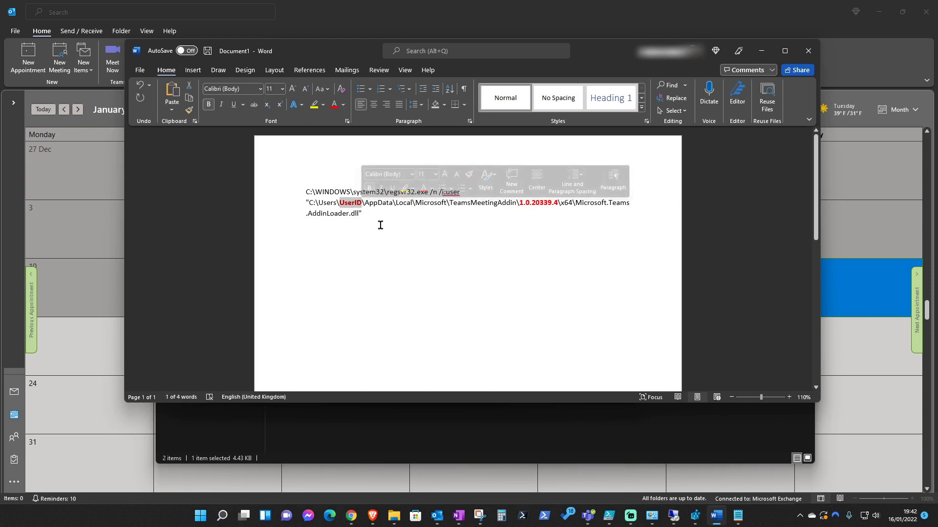
left_click(342, 204)
left_click_drag(339, 204, 359, 203)
left_click(521, 204)
left_click_drag(522, 204, 556, 206)
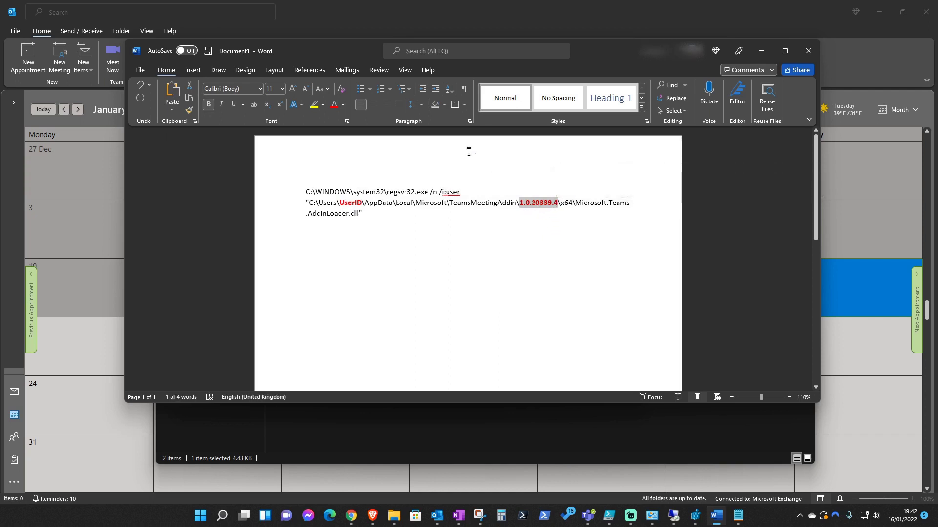
left_click_drag(359, 53, 476, 125)
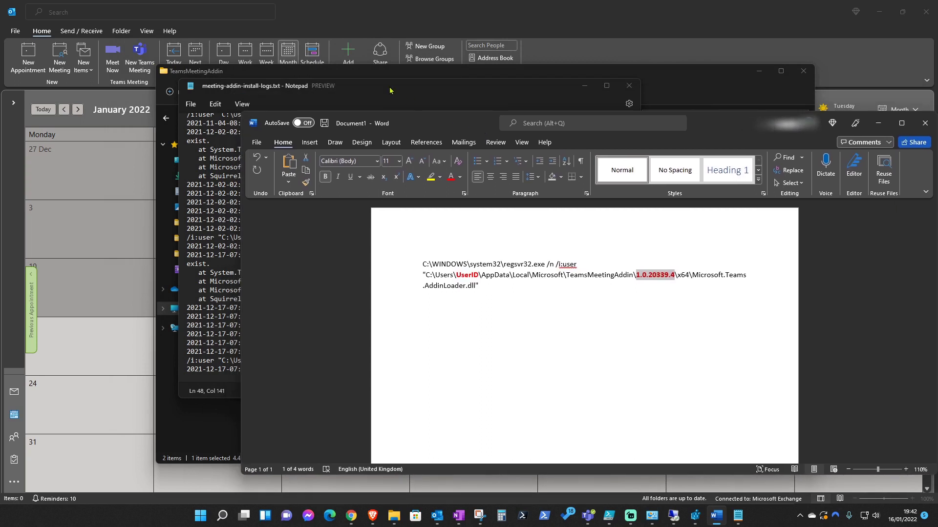
Open the 1.0.21264.3 folder's rename field from its context menu, leaving the name unchanged
left_click(320, 71)
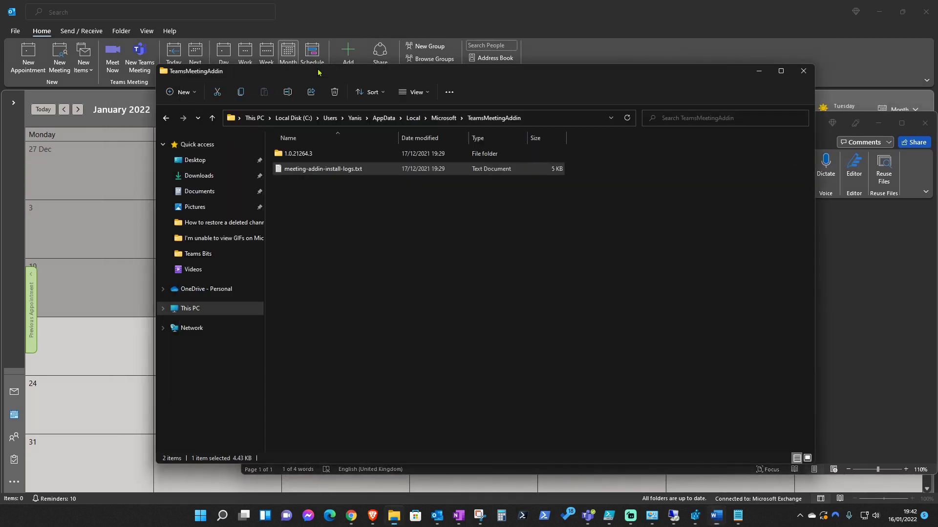
left_click_drag(327, 74, 307, 73)
left_click(281, 154)
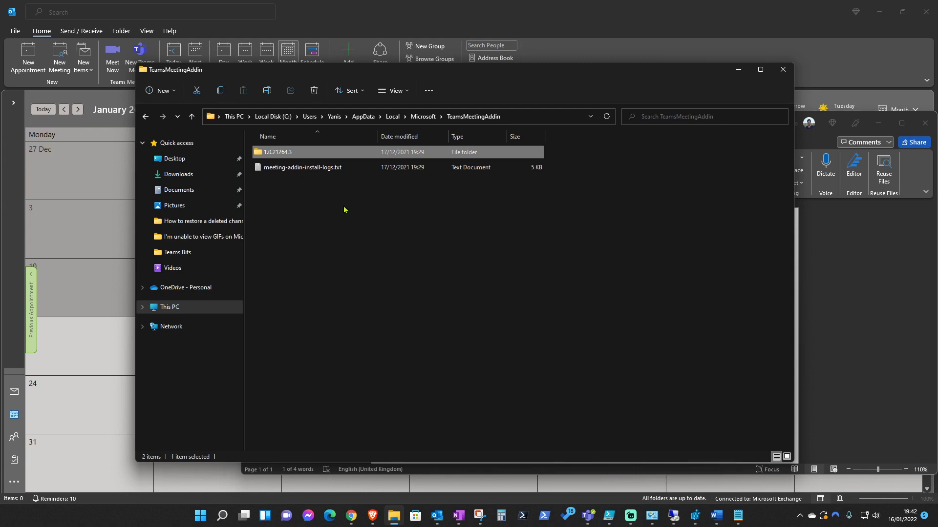
right_click(293, 155)
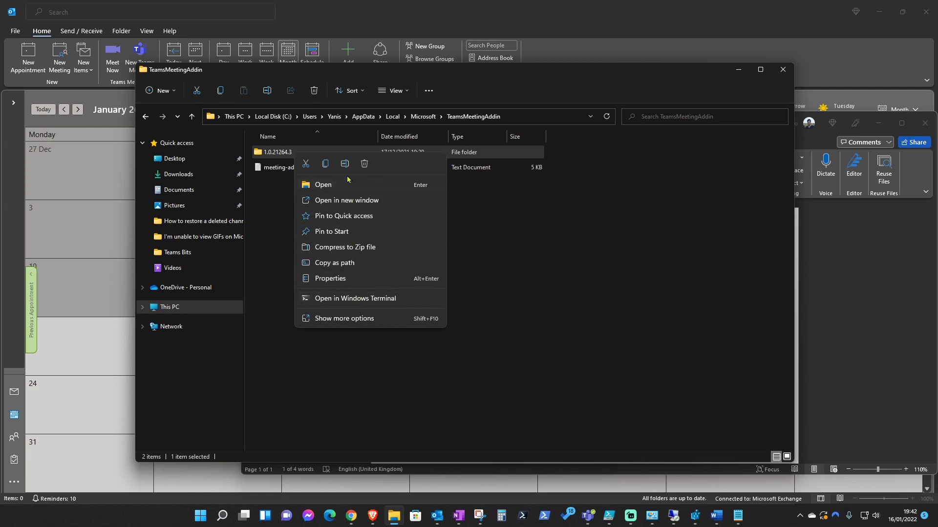
left_click(366, 319)
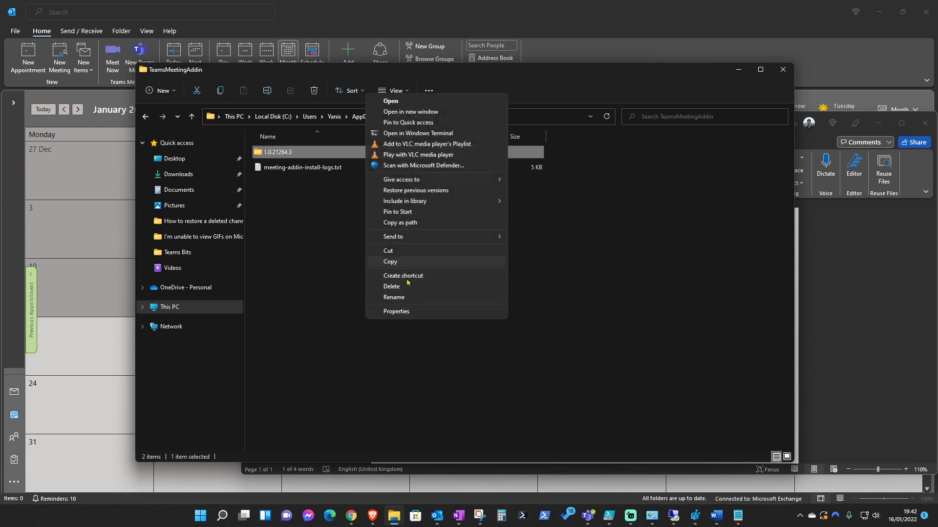
left_click(405, 298)
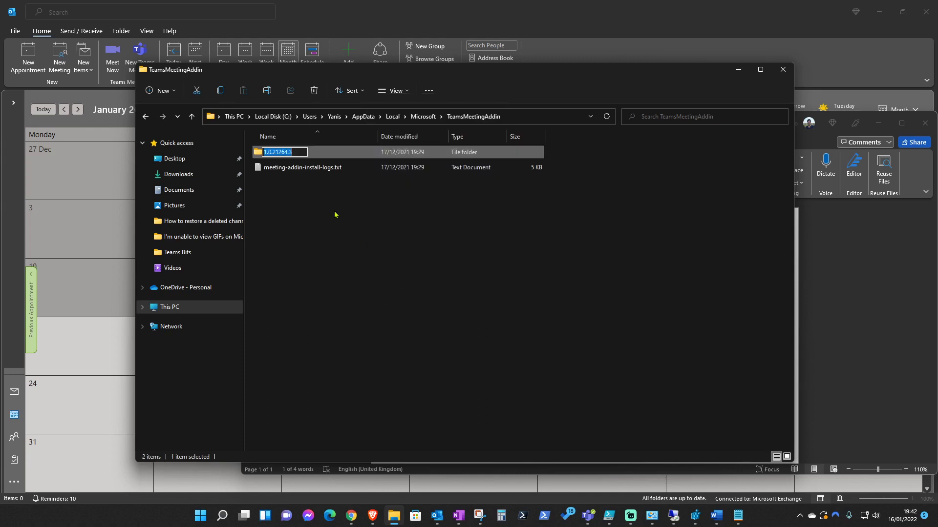
left_click(327, 218)
Copy the 1.0.21264.3 folder name with F2, then select the old version number in Word's command
left_click(308, 158)
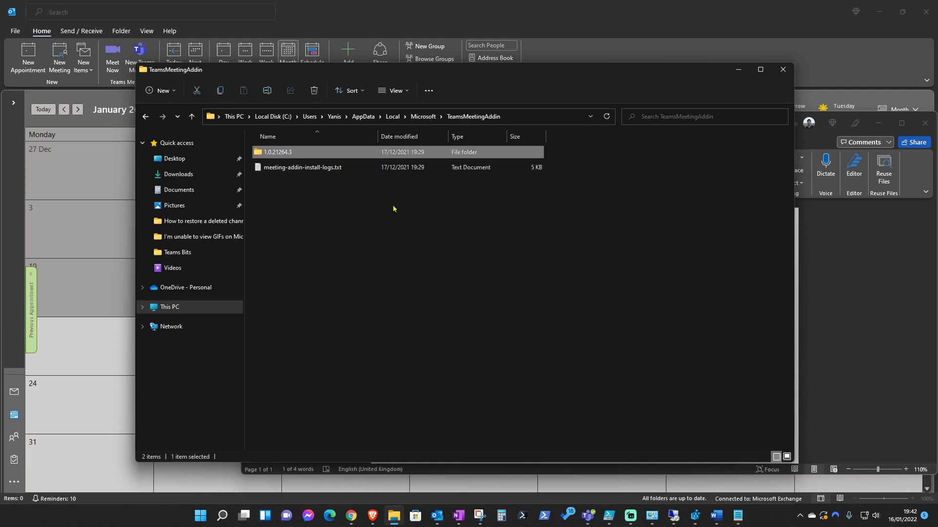
key("F2")
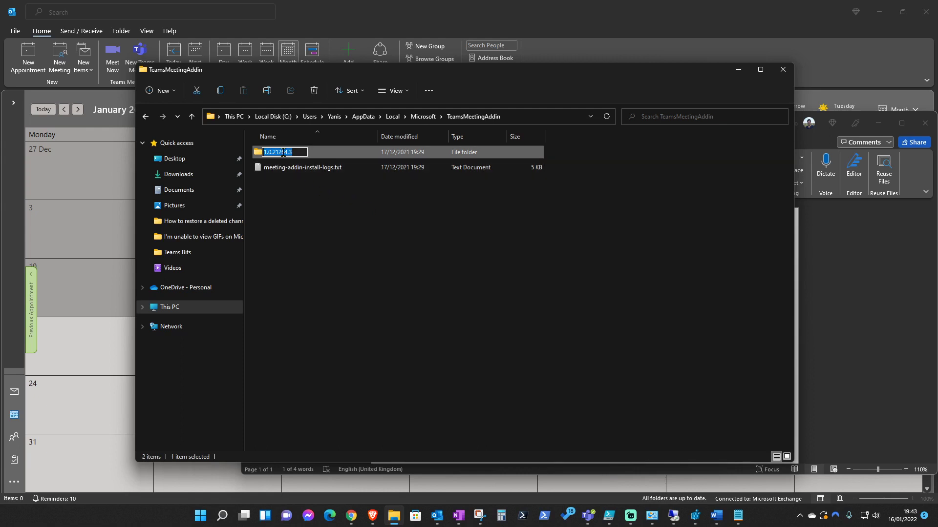
left_click(330, 210)
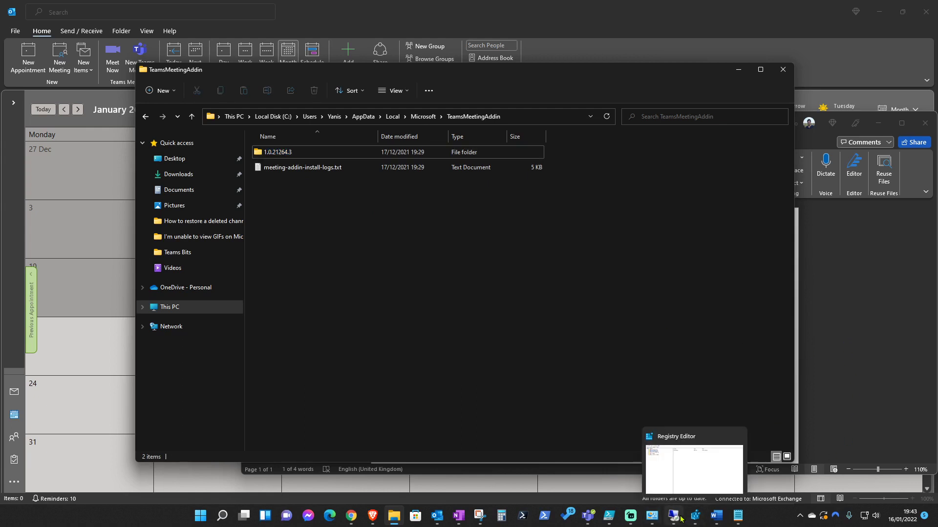
left_click(716, 516)
left_click_drag(636, 276, 675, 276)
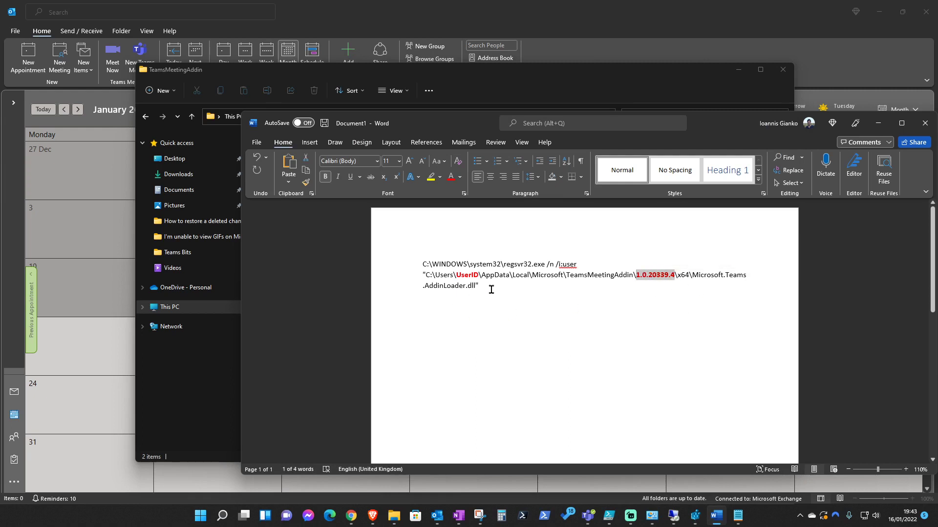
Select the whole regsvr32 command and clear the stray 1.0.21264.3 pasted into Windows Search
left_click_drag(485, 287, 410, 262)
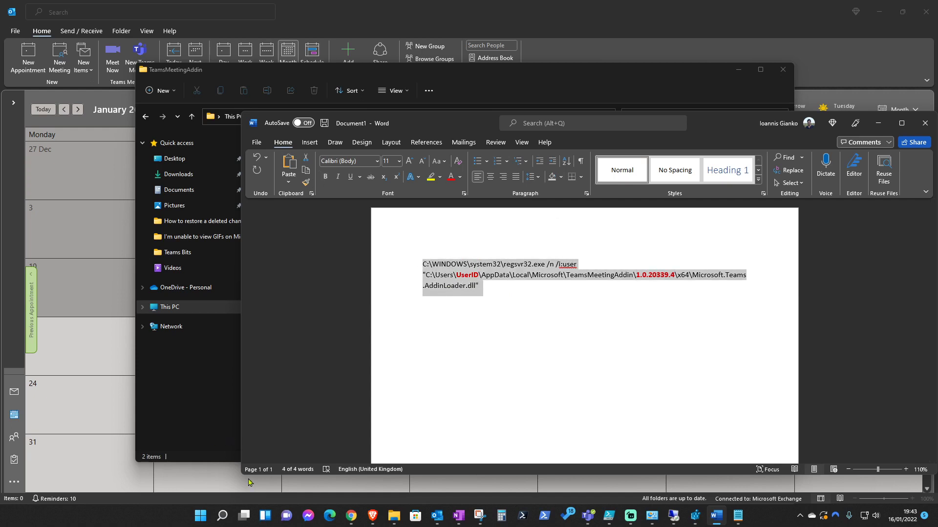
left_click(223, 515)
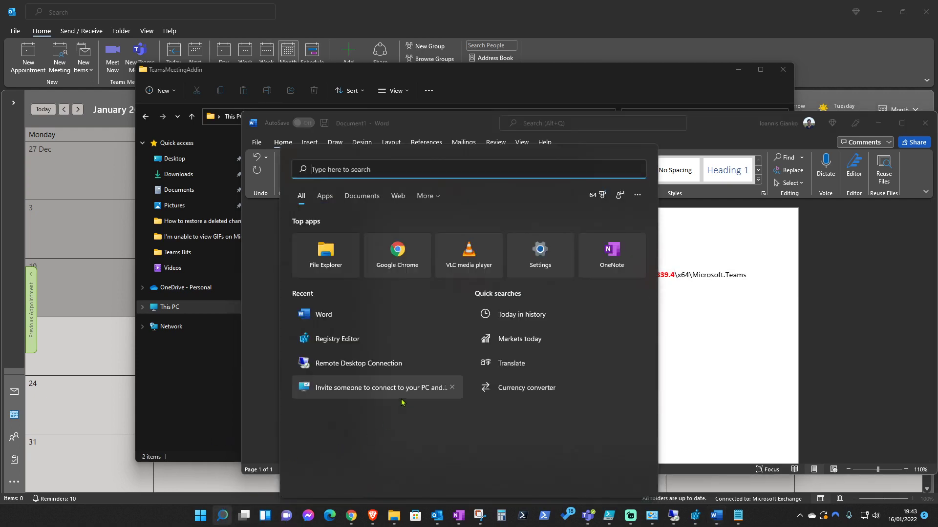
key("ctrl+v")
left_click_drag(347, 169, 295, 170)
key("BackSpace")
key("Escape")
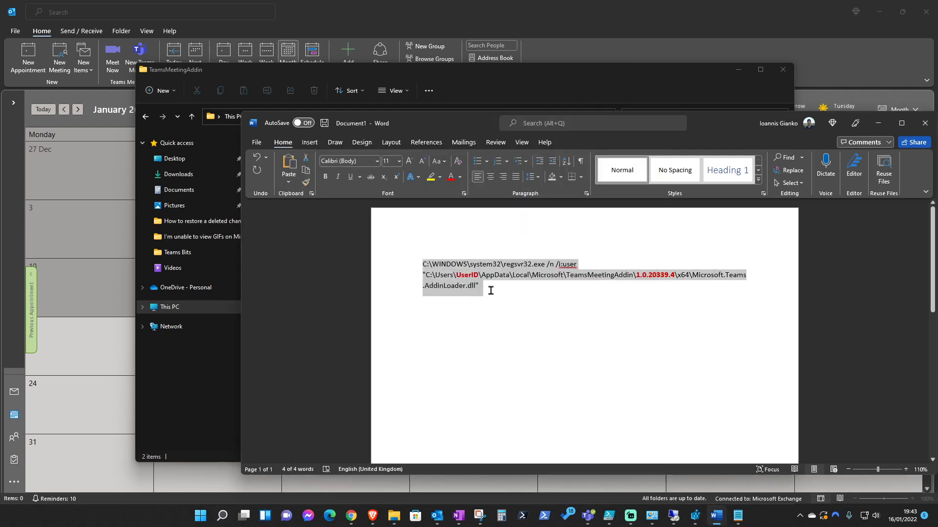
Paste the full regsvr32 command into Windows Search to check how its path reads
left_click(223, 516)
key("ctrl+v")
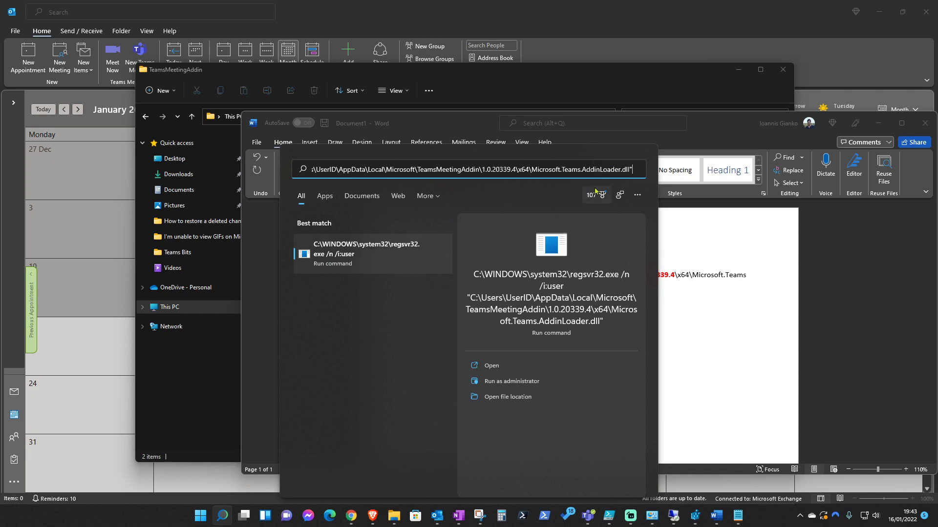
left_click_drag(565, 172, 307, 174)
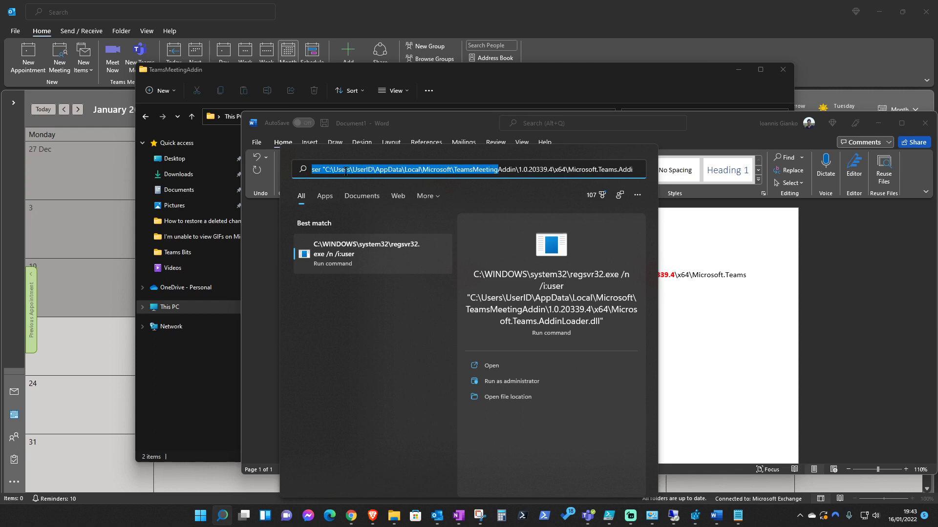
key("Escape")
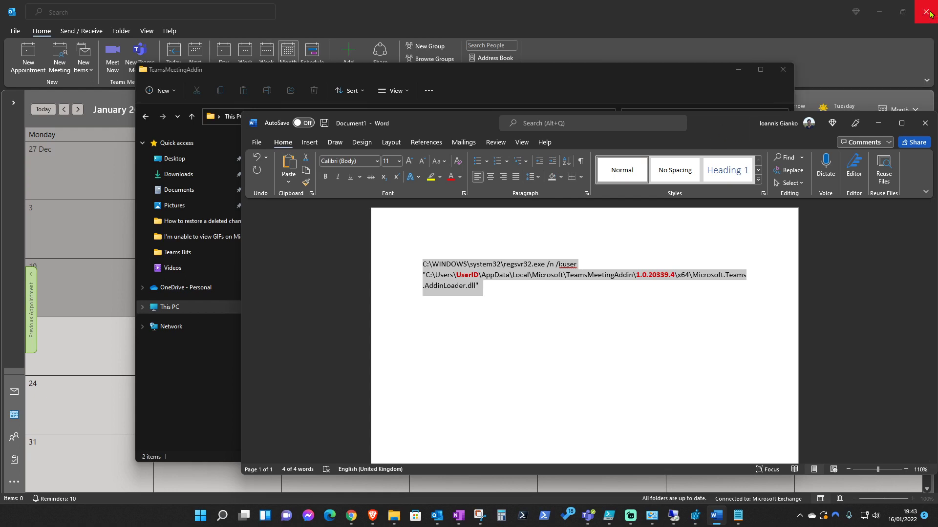
Search Windows for regedit and launch Registry Editor over the Outlook calendar
left_click(893, 14)
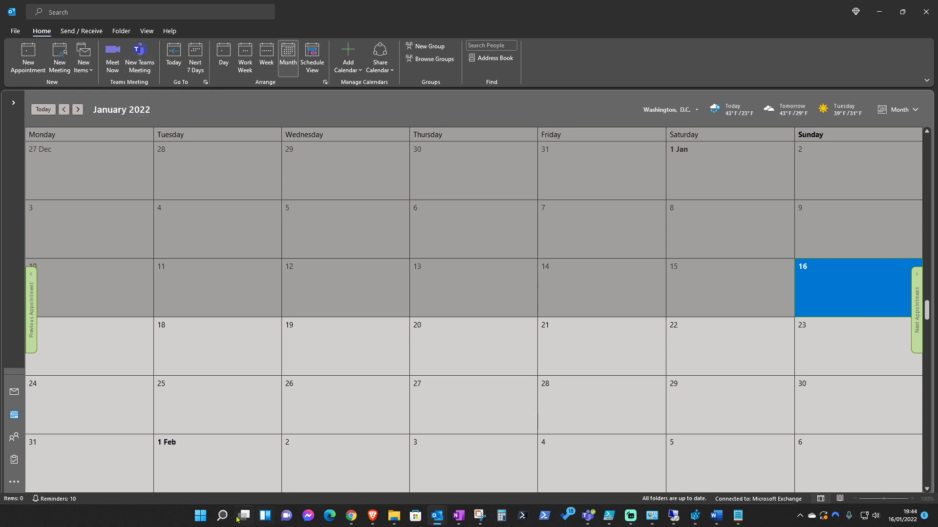
mouse_move(221, 523)
left_click(222, 516)
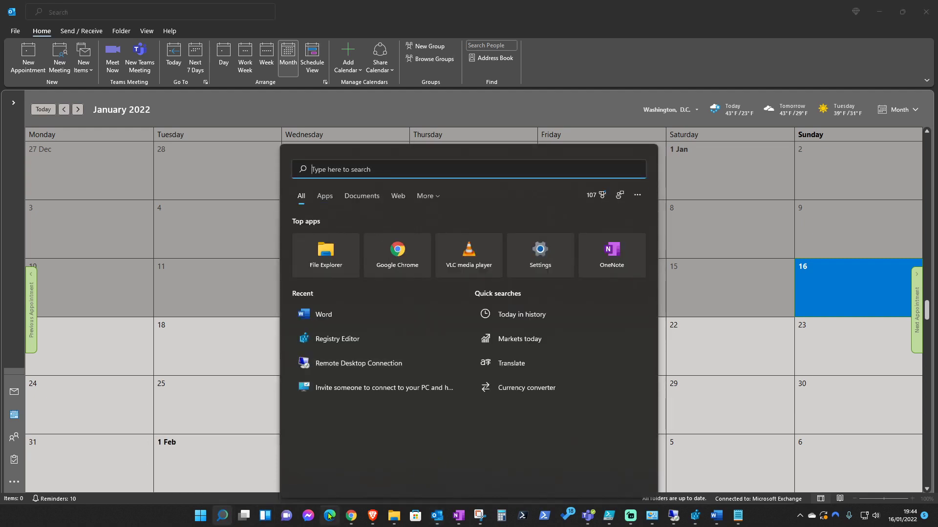
type("reg")
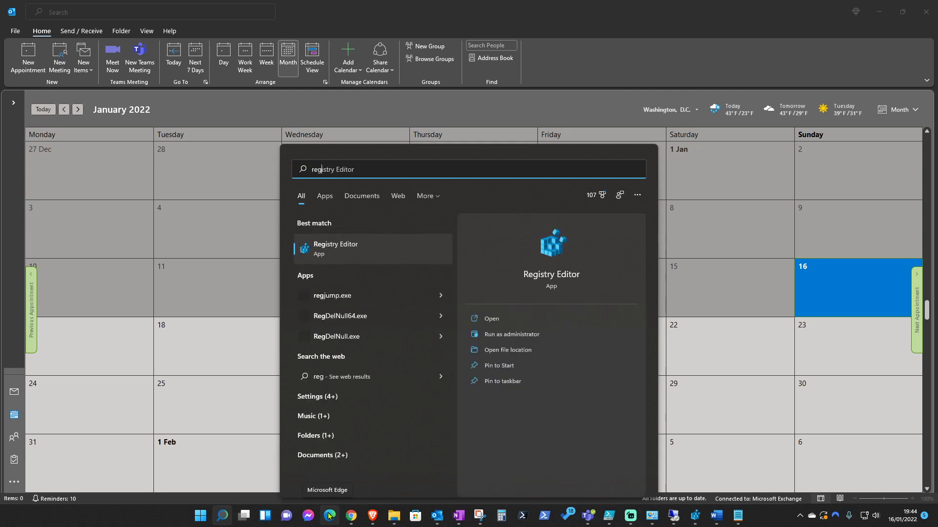
type("edit")
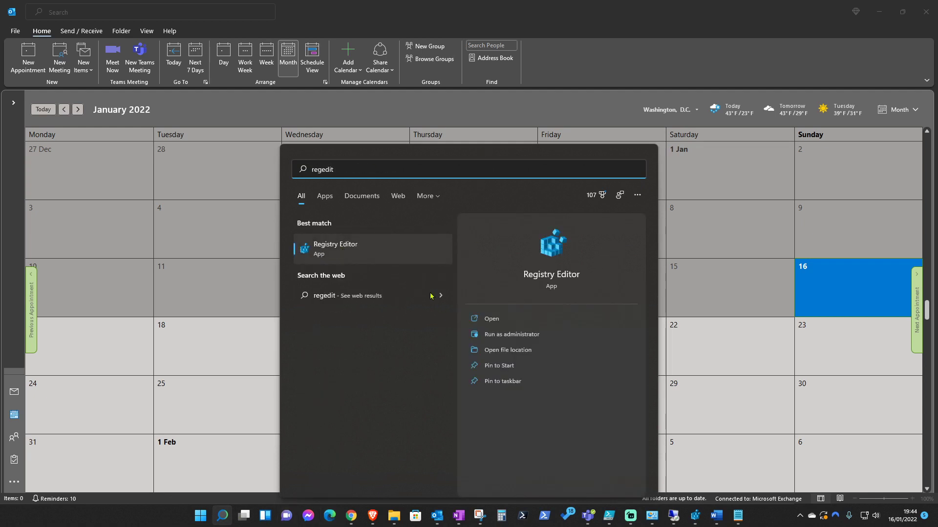
left_click(694, 519)
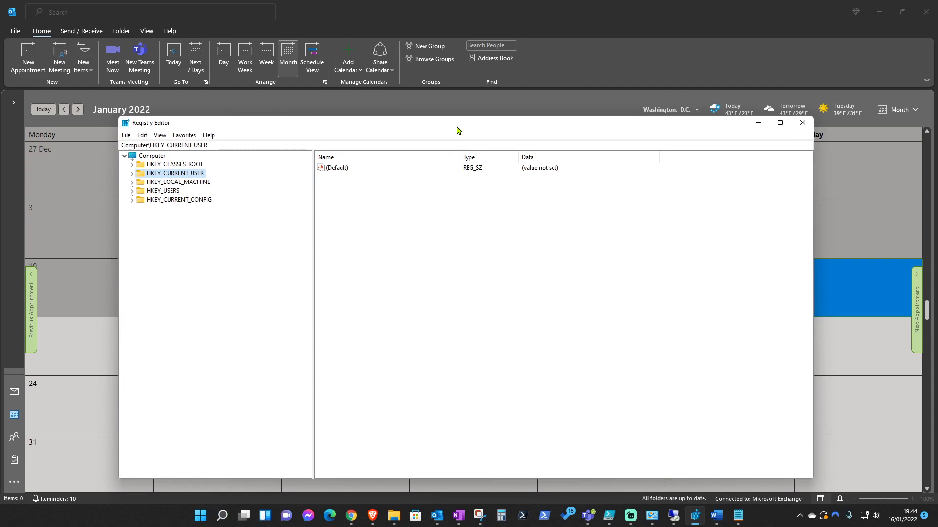
In the Chrome article, highlight the HKEY_CURRENT_USER Addins registry path and the LoadBehavior value 3
left_click(878, 11)
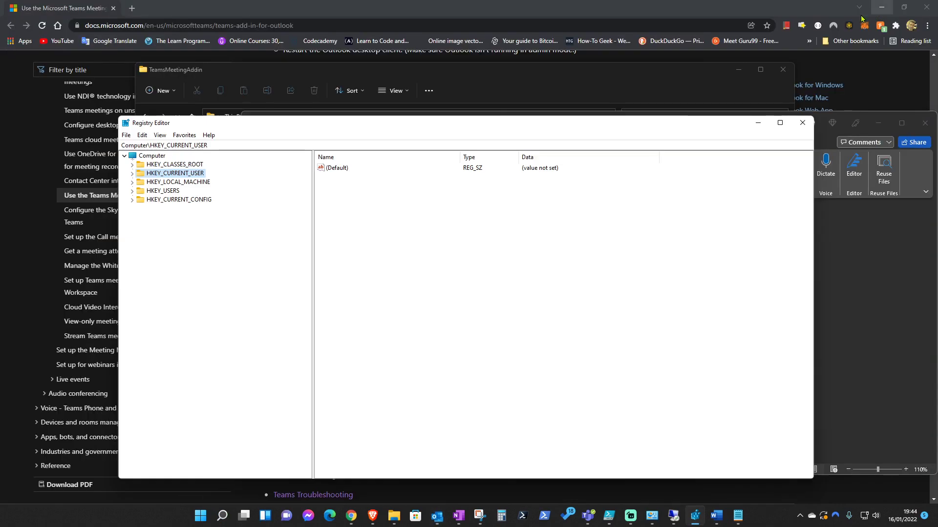
left_click(369, 10)
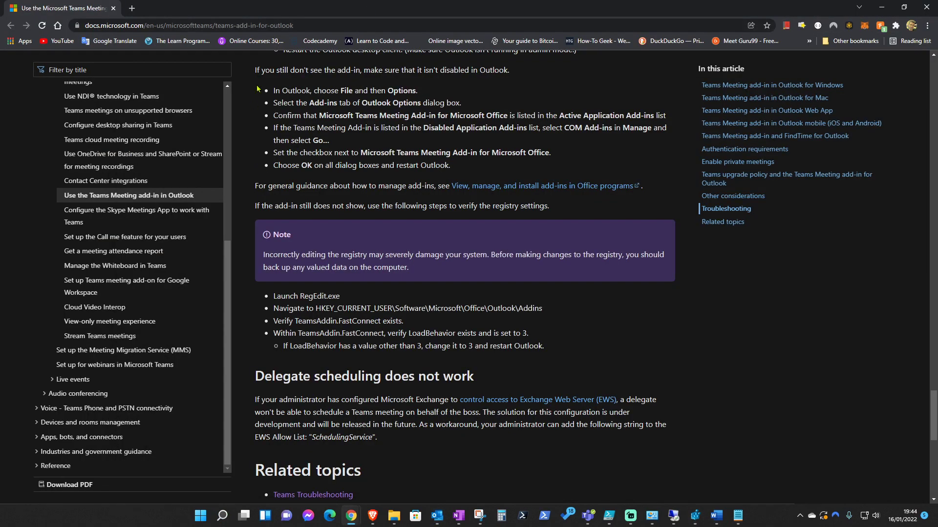
left_click(304, 24)
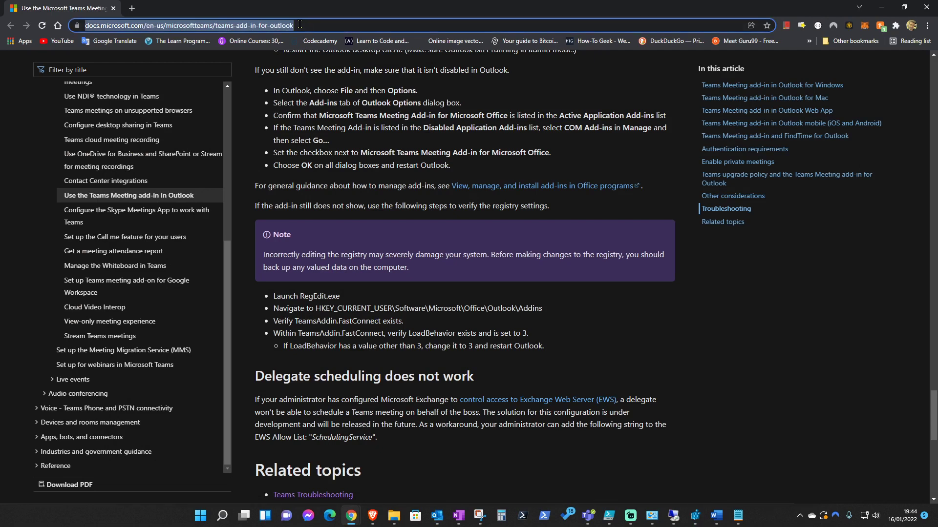
left_click(386, 322)
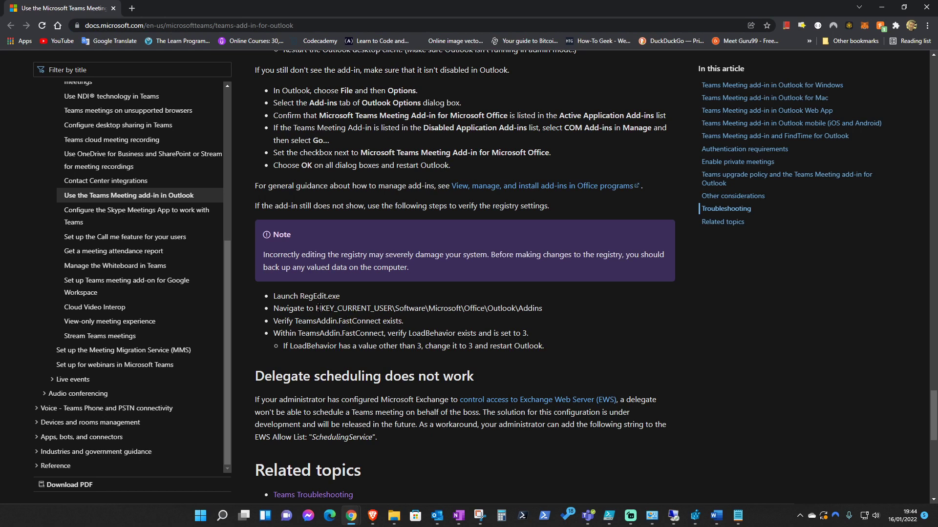
left_click_drag(317, 308, 541, 307)
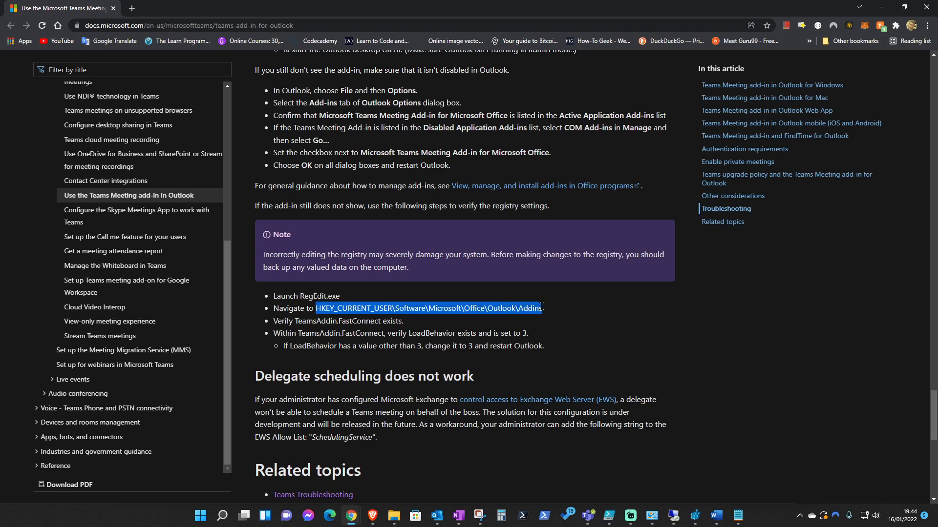
left_click_drag(470, 348, 475, 347)
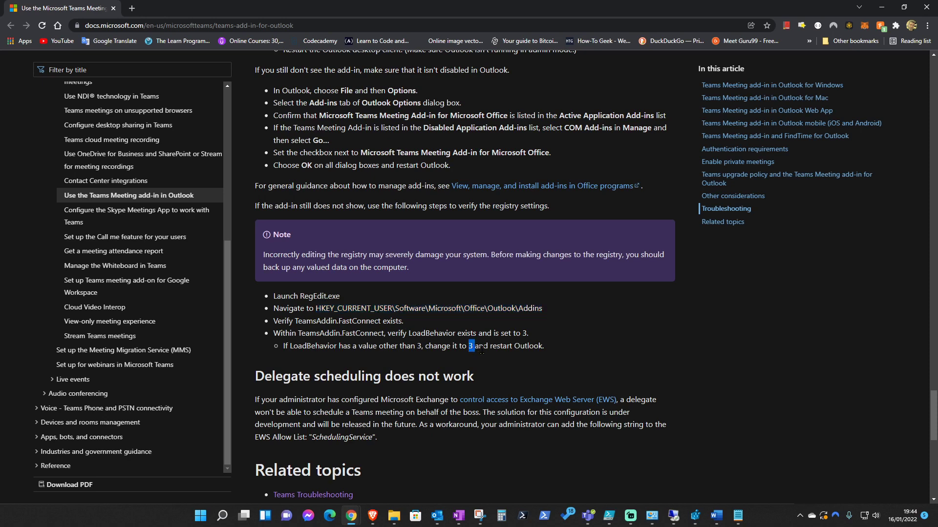
left_click(694, 516)
Maximize Registry Editor and navigate to HKCU\Software\Microsoft\Office\Outlook\Addins\TeamsAddin.FastConnect
double_click(376, 128)
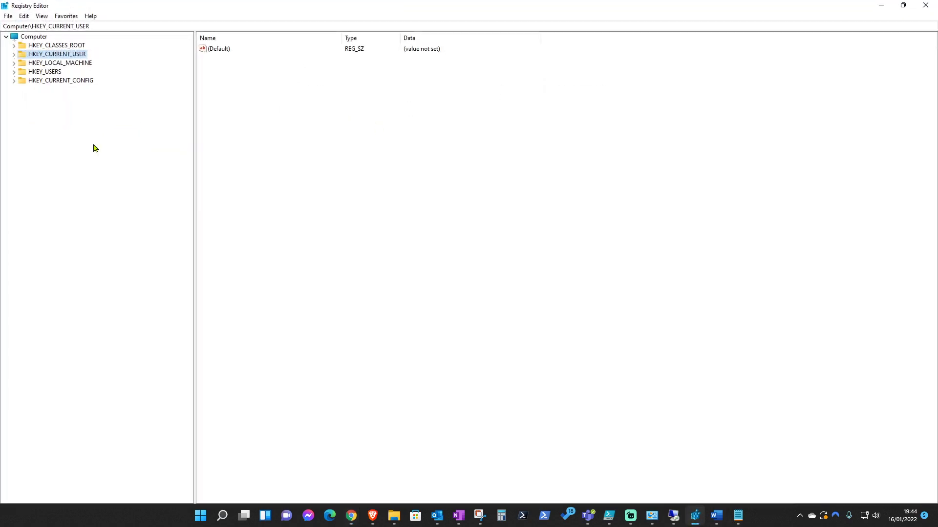
left_click(14, 54)
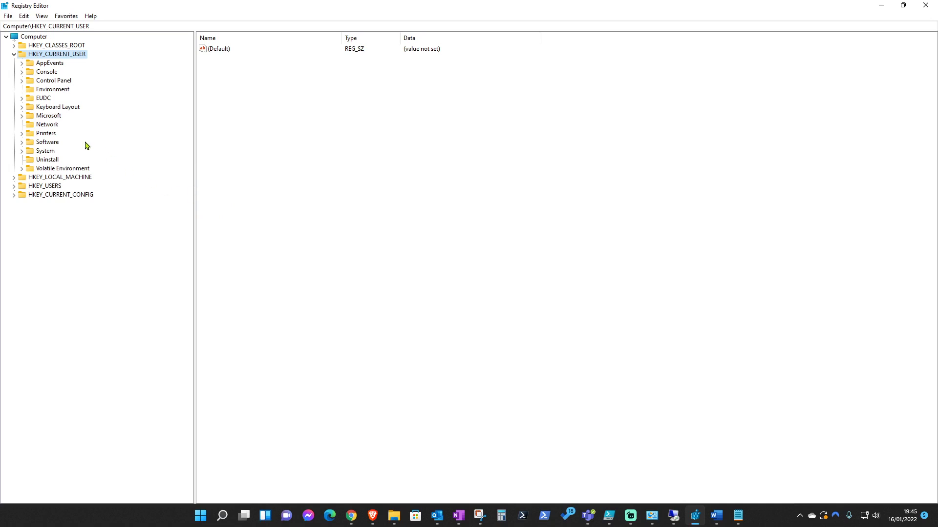
left_click(22, 116)
left_click(22, 117)
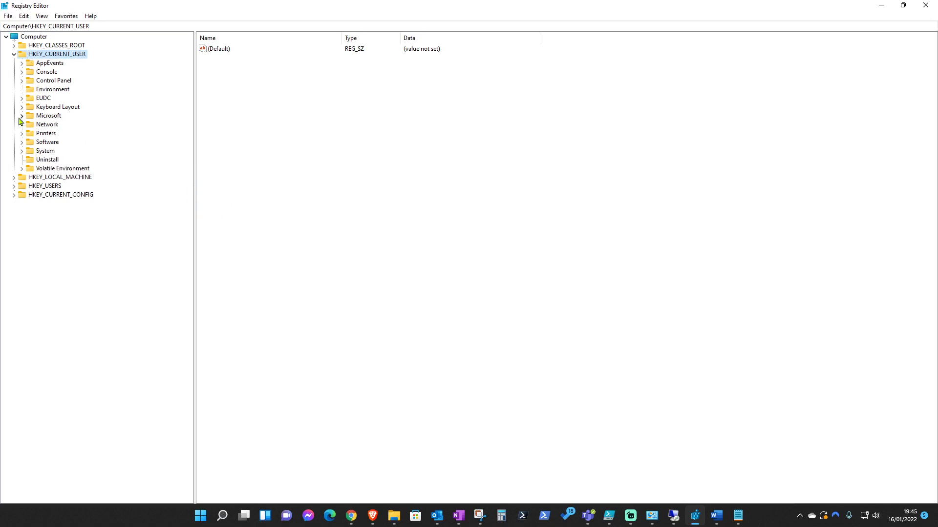
left_click(22, 143)
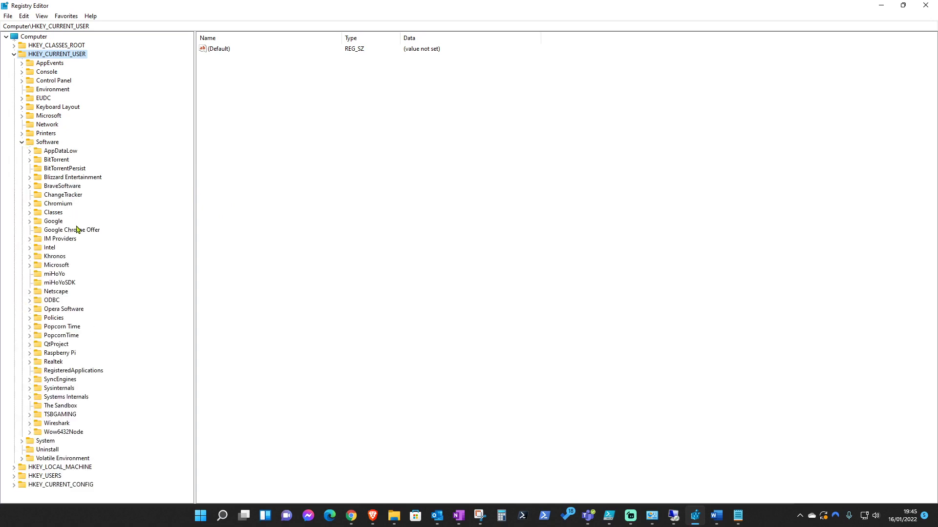
left_click(29, 265)
scroll(105, 367, "down", 2)
scroll(106, 367, "down", 4)
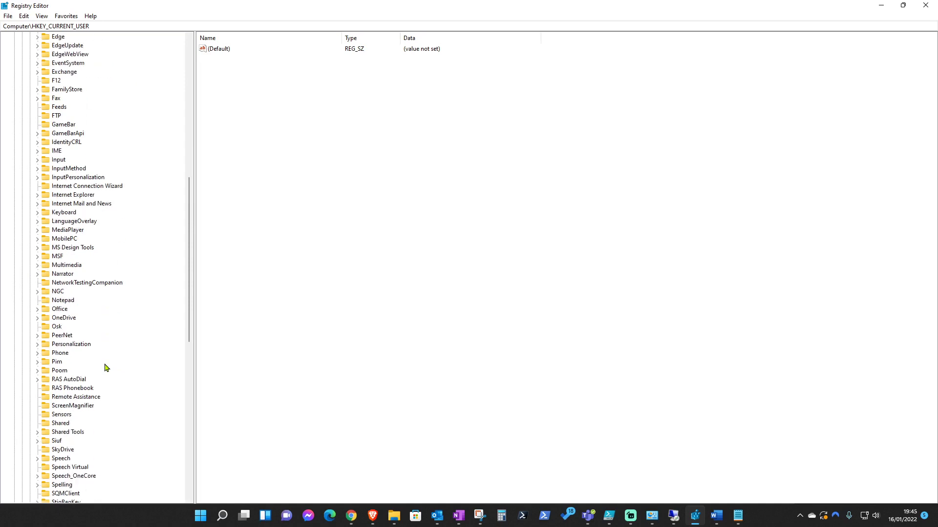
left_click(38, 309)
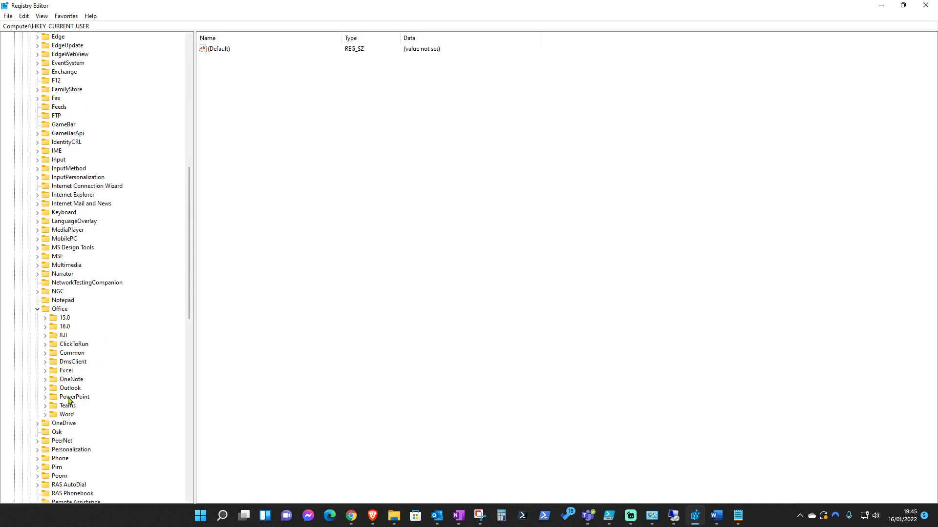
left_click(46, 388)
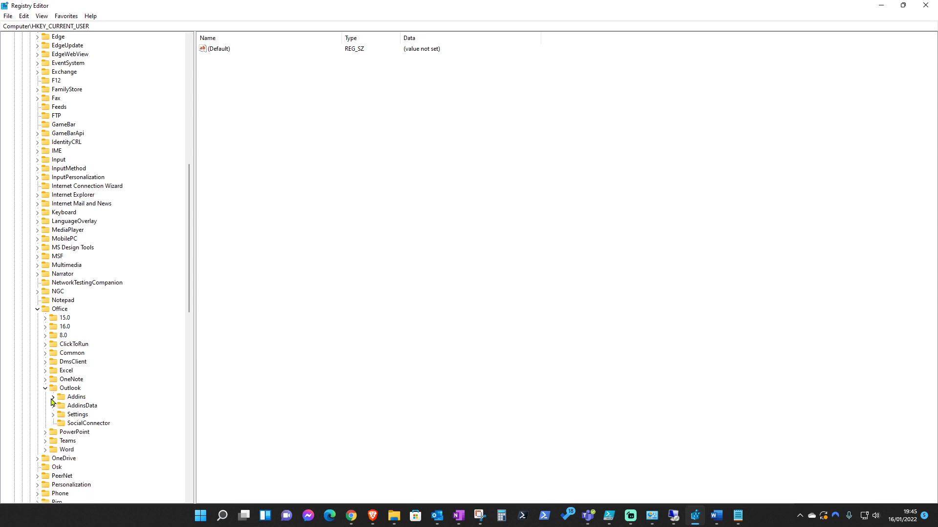
left_click(53, 397)
scroll(127, 439, "down", 2)
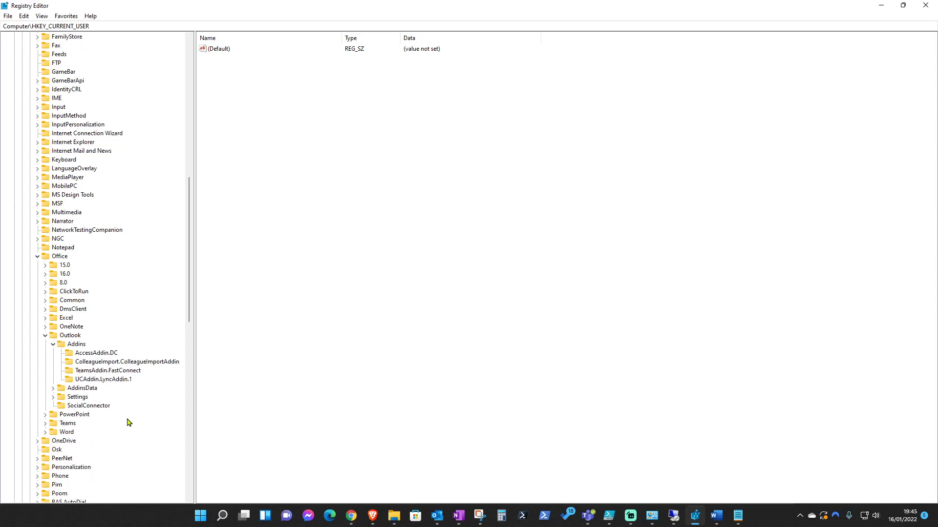
left_click(116, 373)
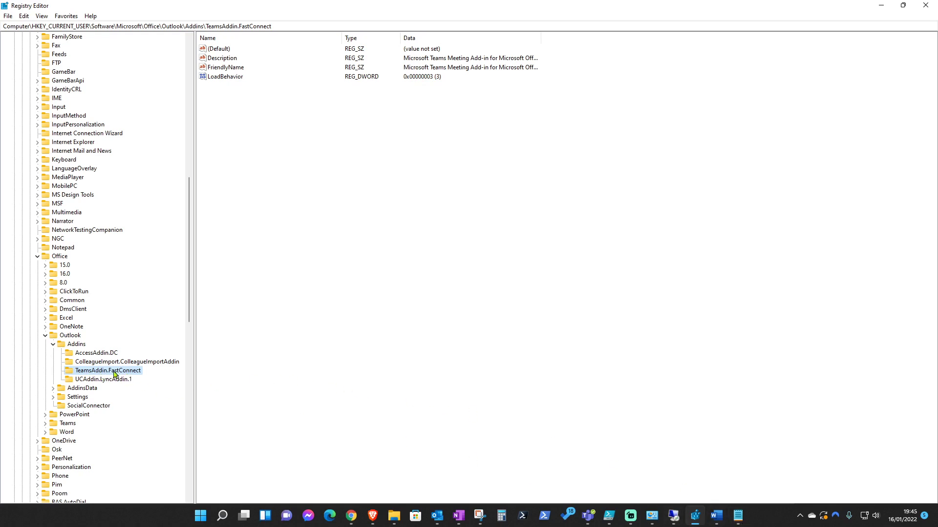
Review the TeamsAddin.FastConnect values: (Default), Description, FriendlyName and LoadBehavior
right_click(78, 347)
mouse_move(117, 362)
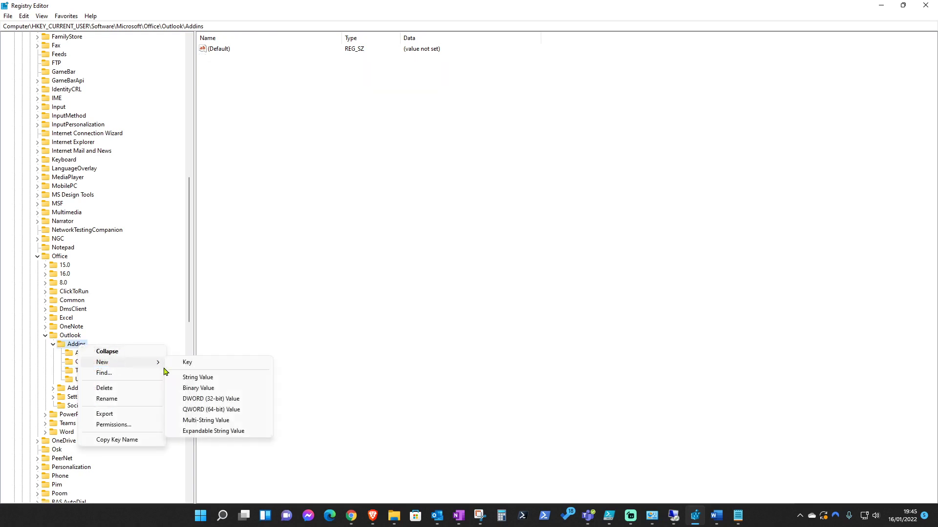
left_click(68, 362)
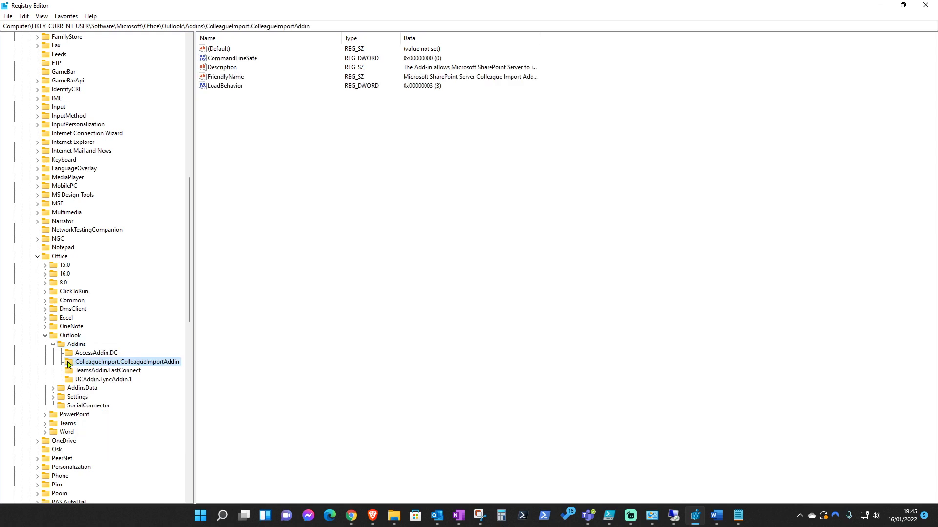
left_click(101, 372)
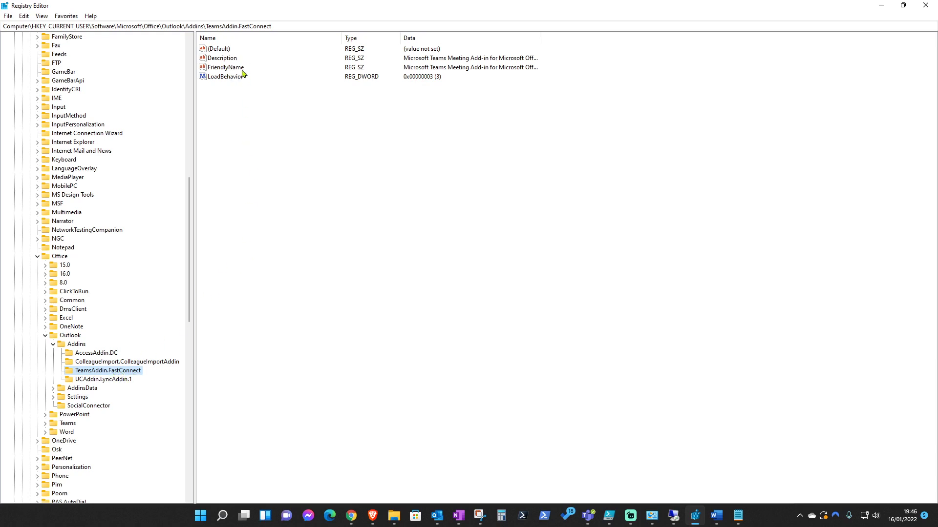
left_click(229, 51)
left_click(231, 60)
left_click(239, 68)
left_click(241, 80)
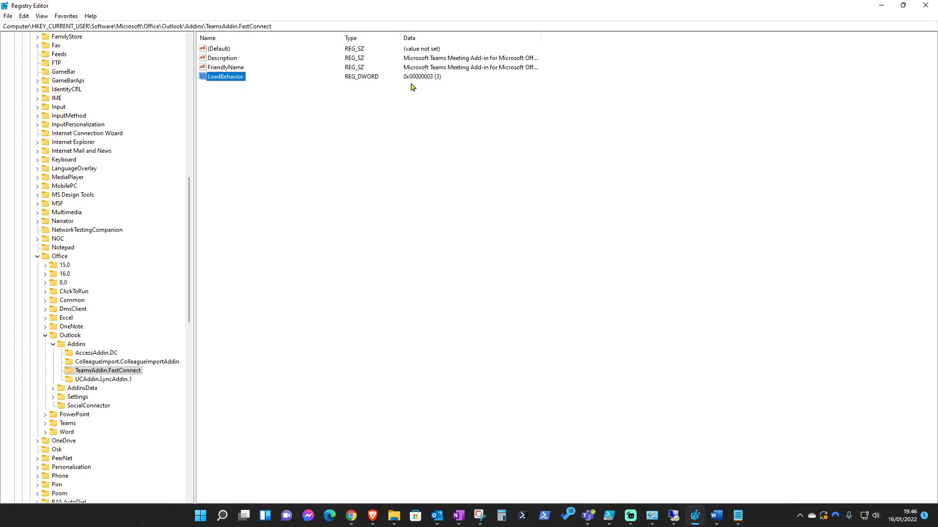
Open LoadBehavior, confirm its data is 3, and cancel without changes
double_click(238, 77)
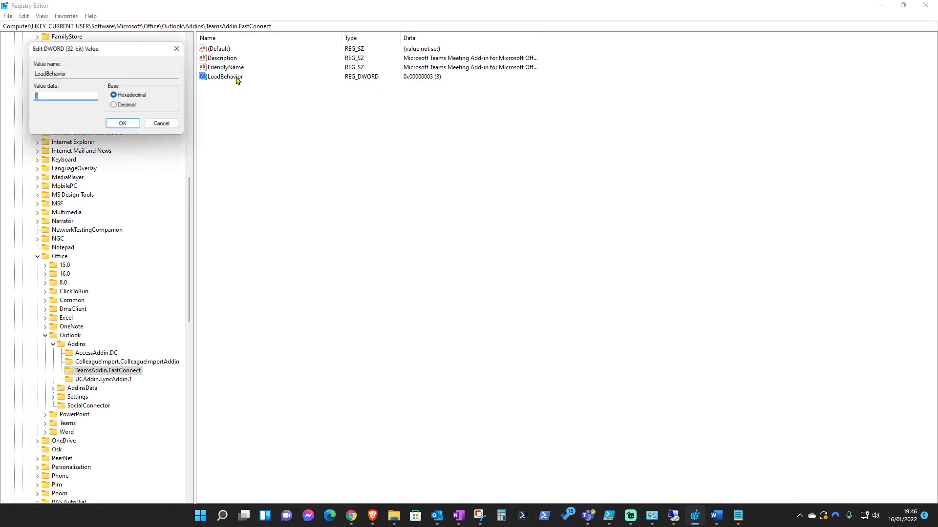
left_click_drag(89, 55, 309, 141)
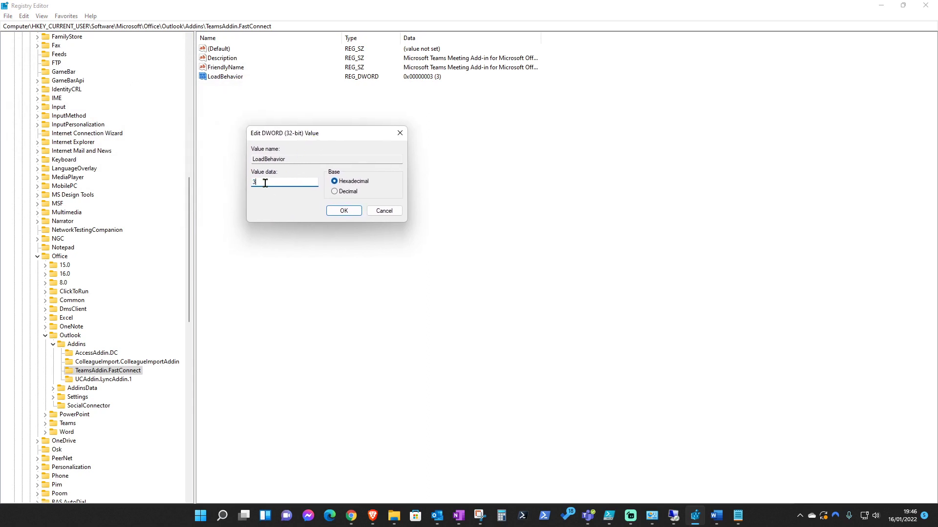
left_click_drag(265, 183, 242, 187)
left_click(388, 212)
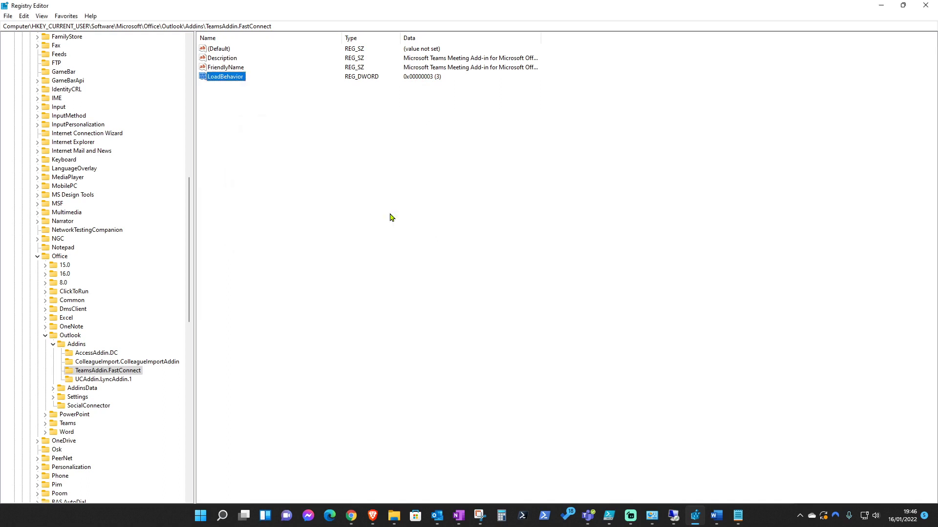
left_click(222, 59)
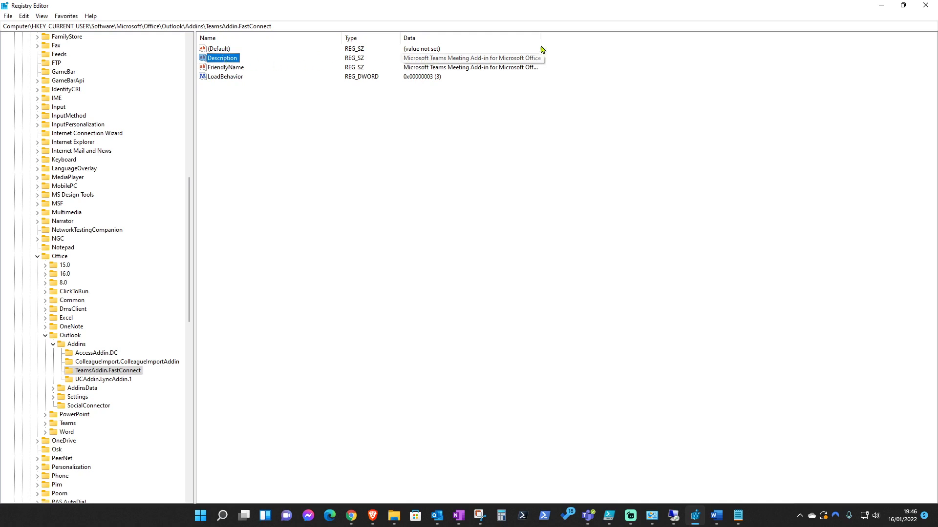
left_click_drag(540, 38, 577, 37)
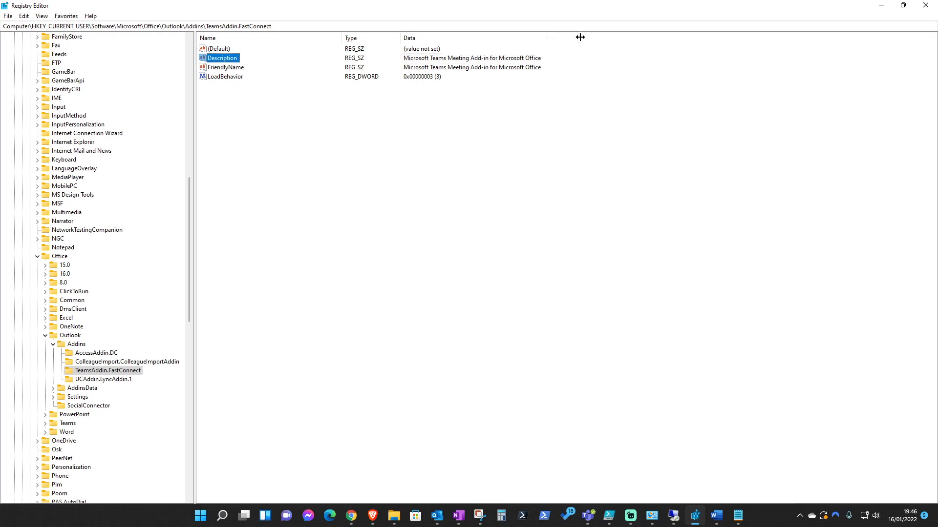
double_click(204, 61)
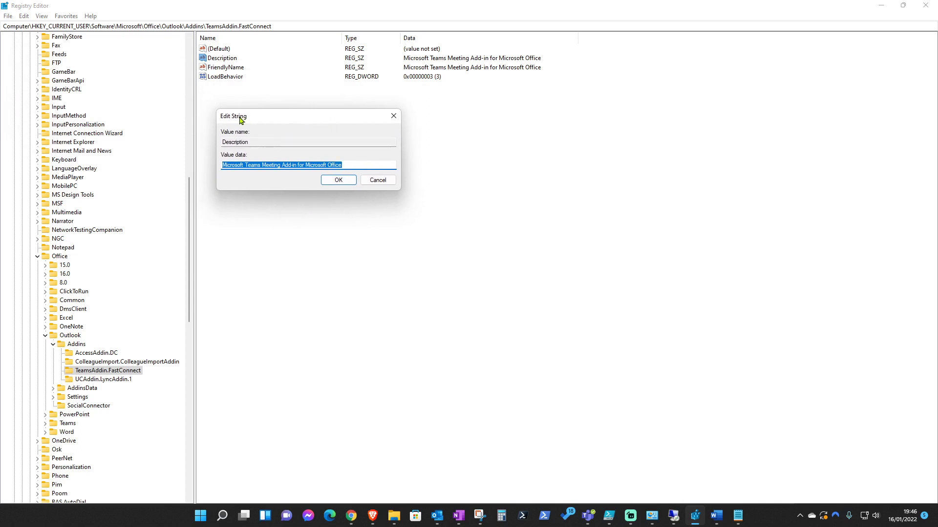
left_click(377, 181)
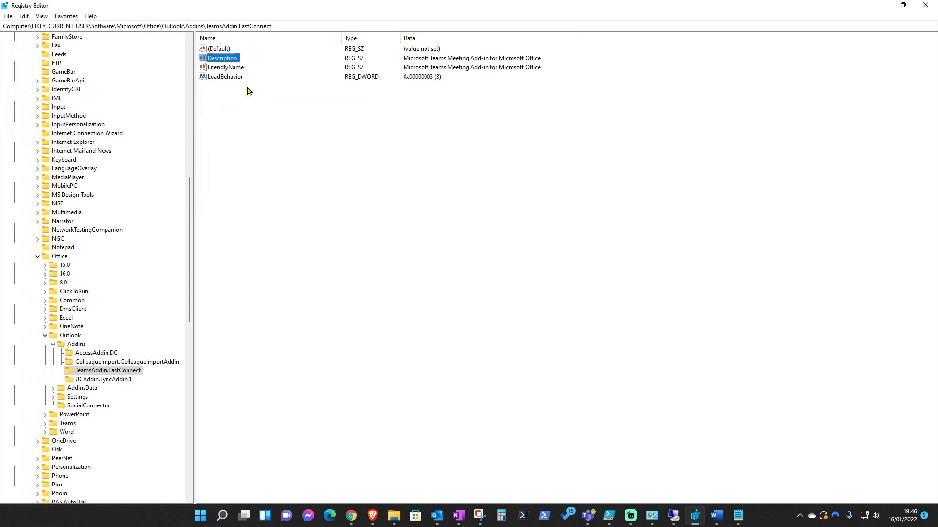
double_click(229, 68)
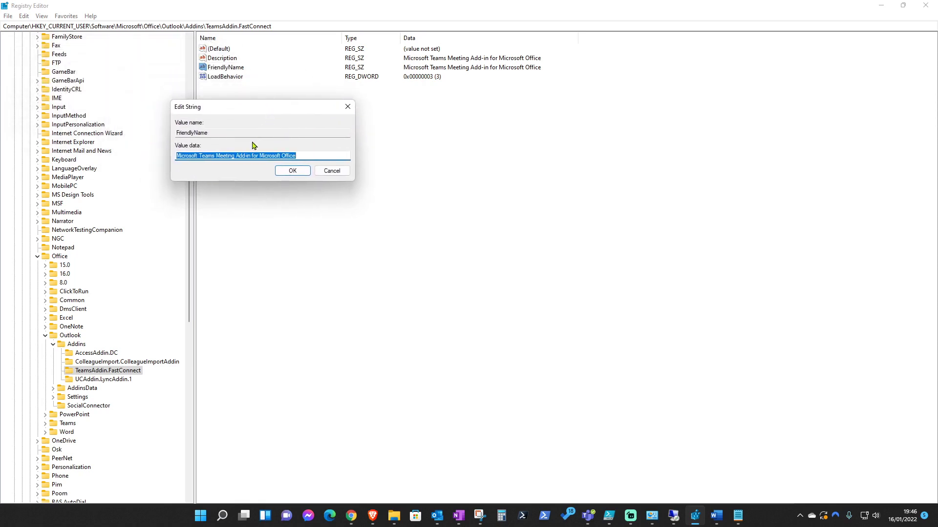
left_click(343, 111)
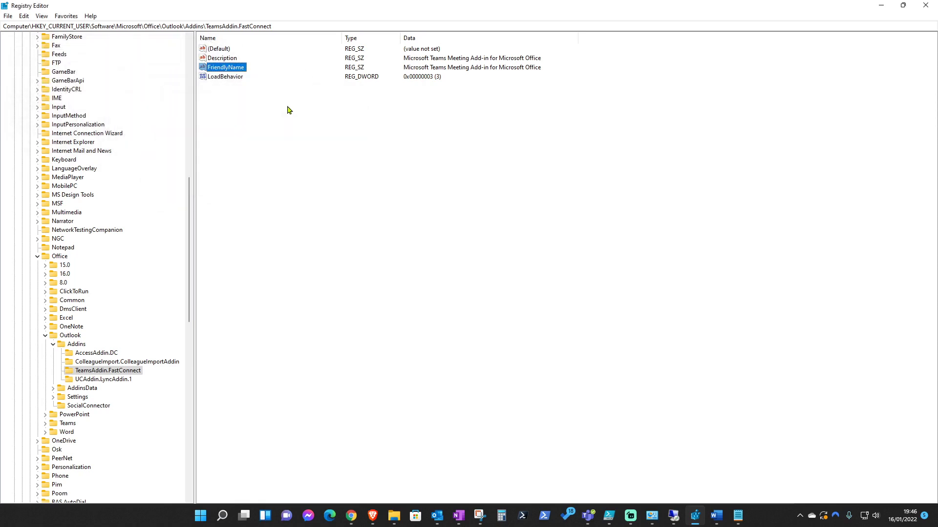
double_click(229, 77)
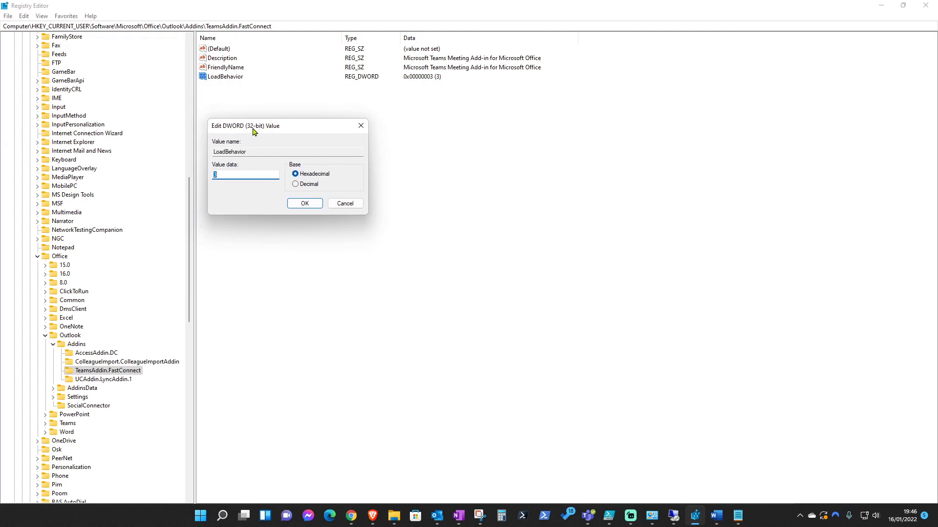
left_click(361, 125)
left_click(233, 68)
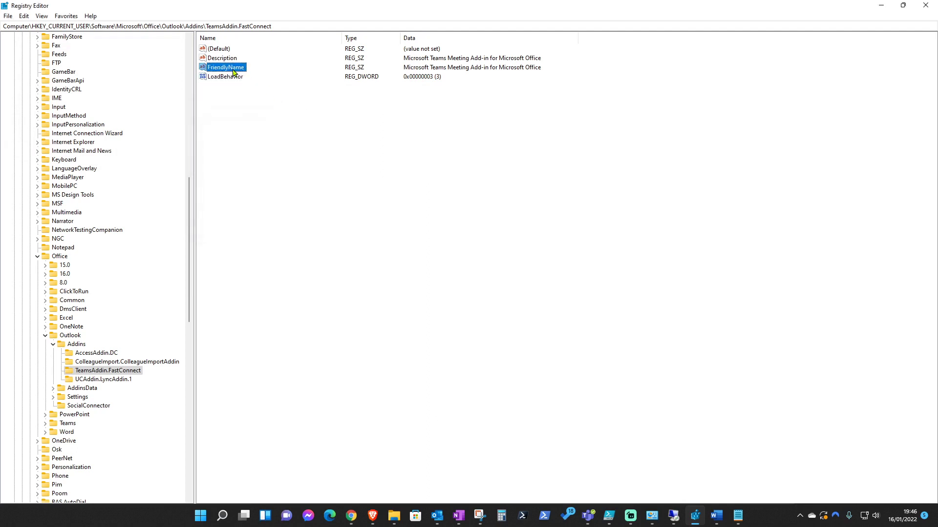
Create a new string value named Frindlyname1 in TeamsAddin.FastConnect
right_click(233, 121)
mouse_move(261, 128)
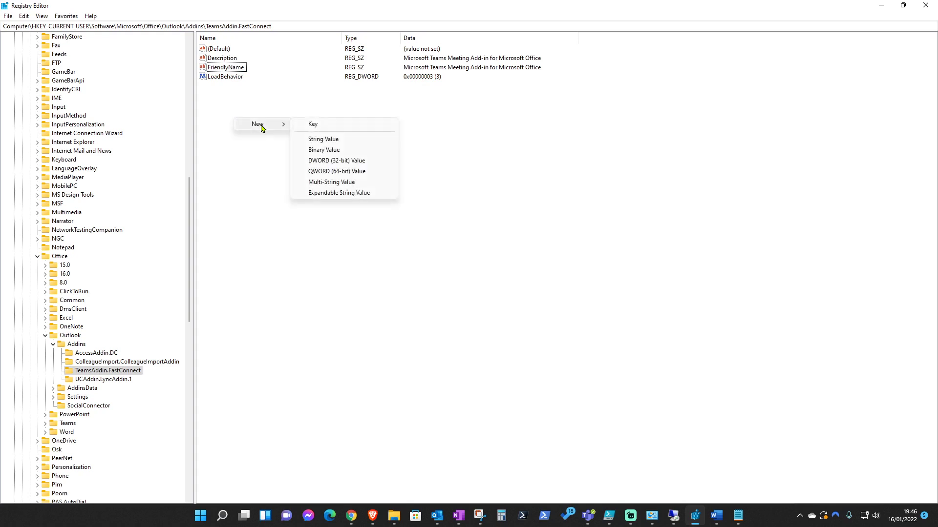
left_click(323, 140)
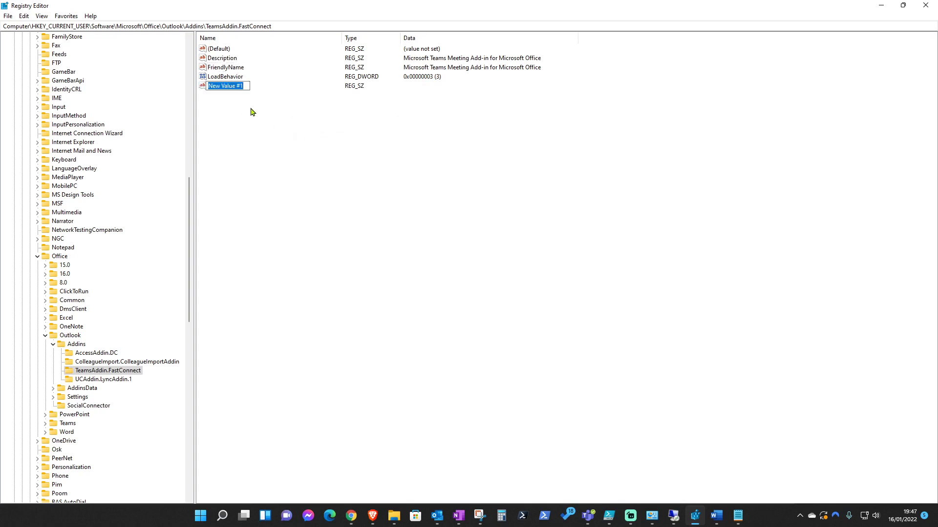
type("frindlyname1")
key("Return")
Copy FriendlyName's data and paste it as Frindlyname1's data: Microsoft Teams Meeting Add-in for Microsoft Office
double_click(229, 68)
key("ctrl+c")
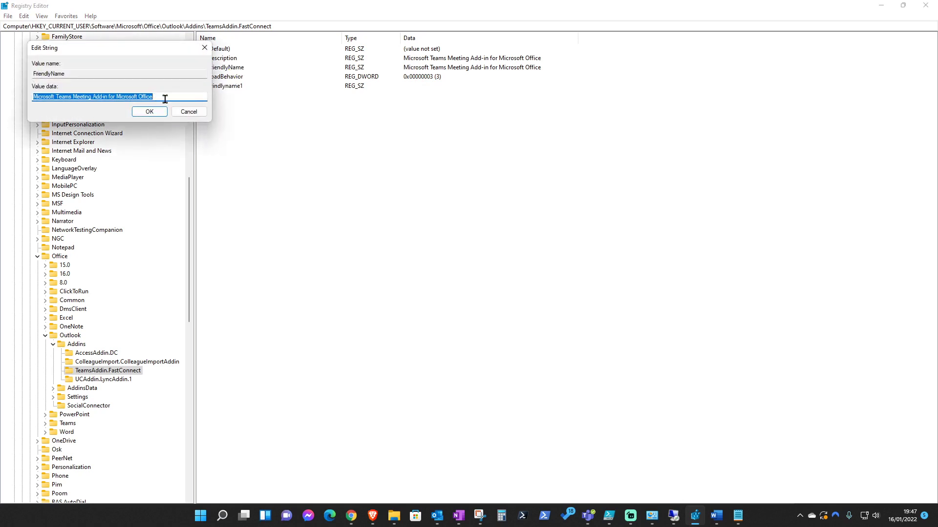
left_click(187, 111)
left_click(229, 87)
double_click(229, 86)
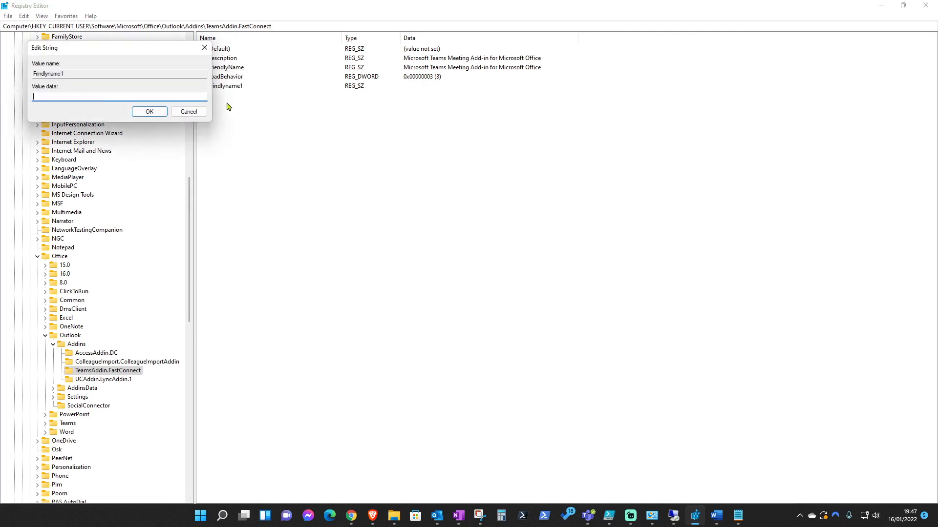
key("ctrl+v")
left_click(149, 111)
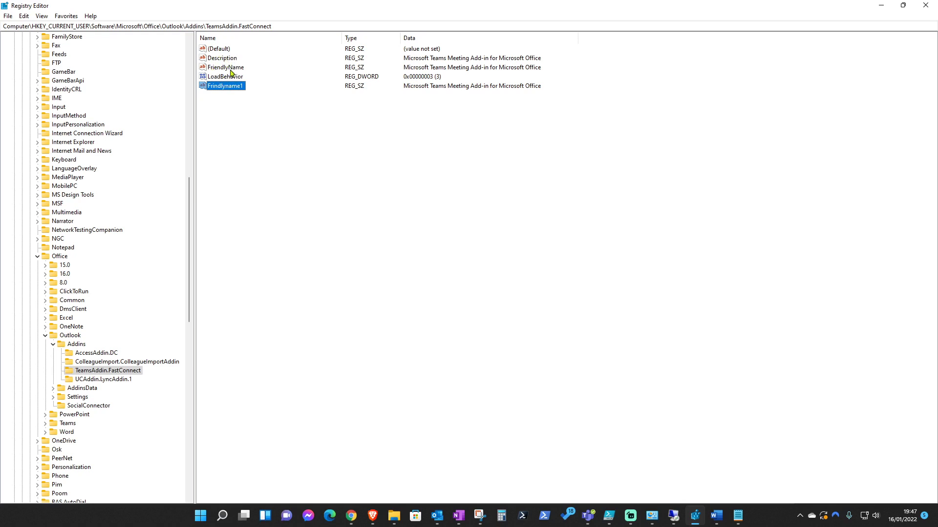
Add a test DWORD (32-bit) value named asa with data 3
right_click(230, 106)
mouse_move(244, 112)
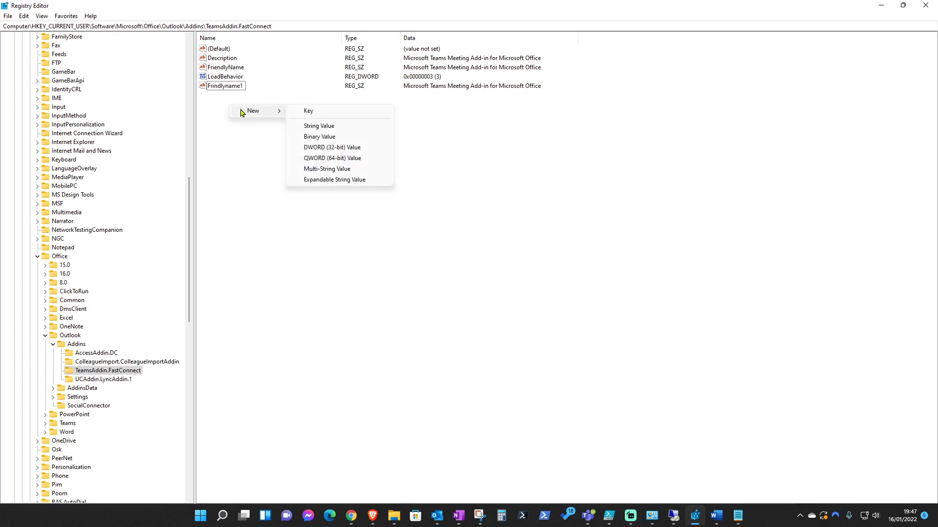
left_click(323, 149)
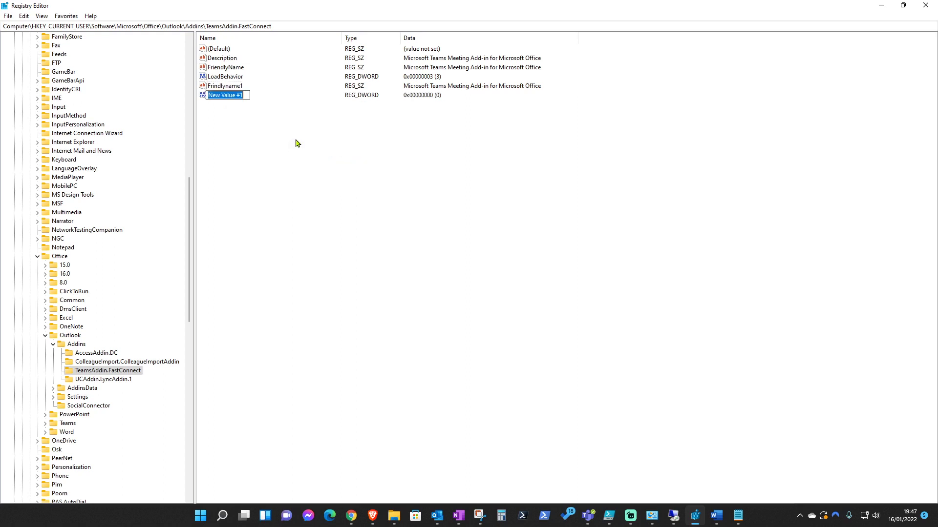
type("asas")
key("Return")
key("Return")
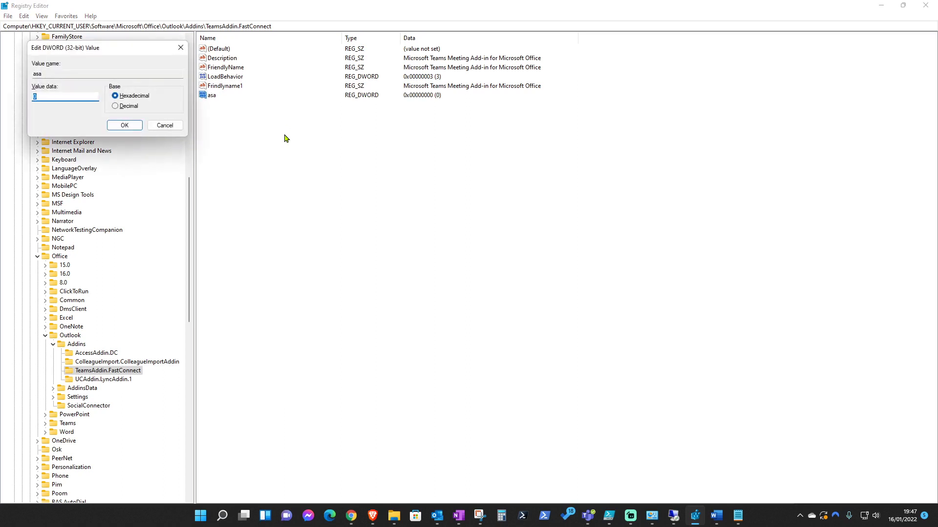
type("3")
key("Return")
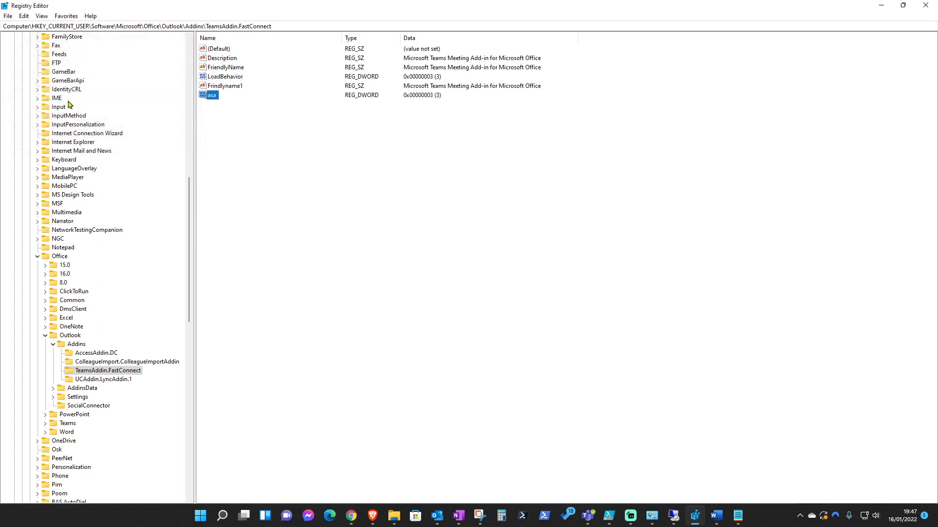
Delete the test values asa and Frindlyname1, confirming each deletion
right_click(206, 97)
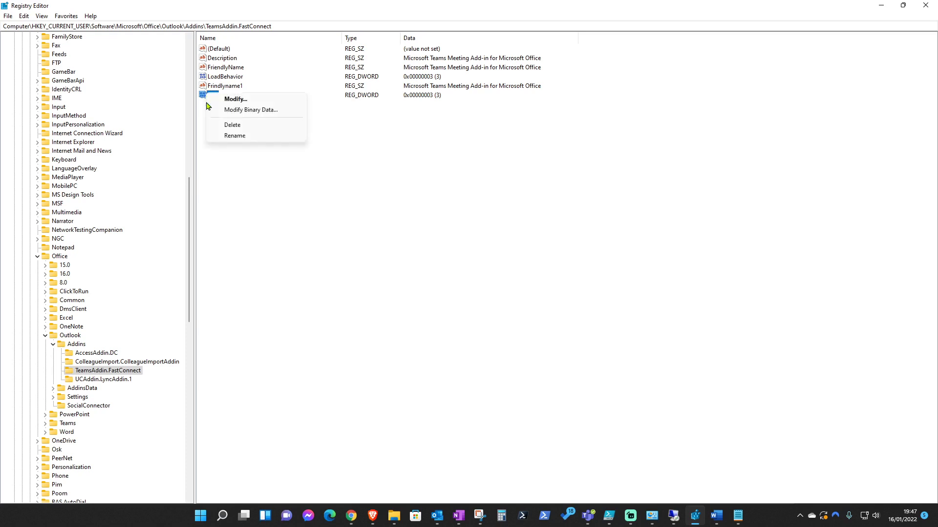
left_click(238, 125)
left_click(541, 258)
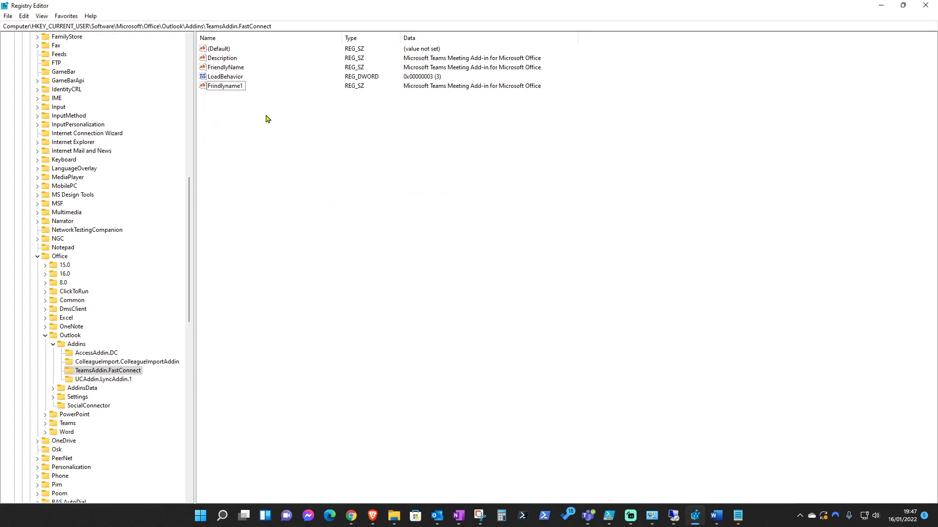
right_click(230, 87)
left_click(255, 119)
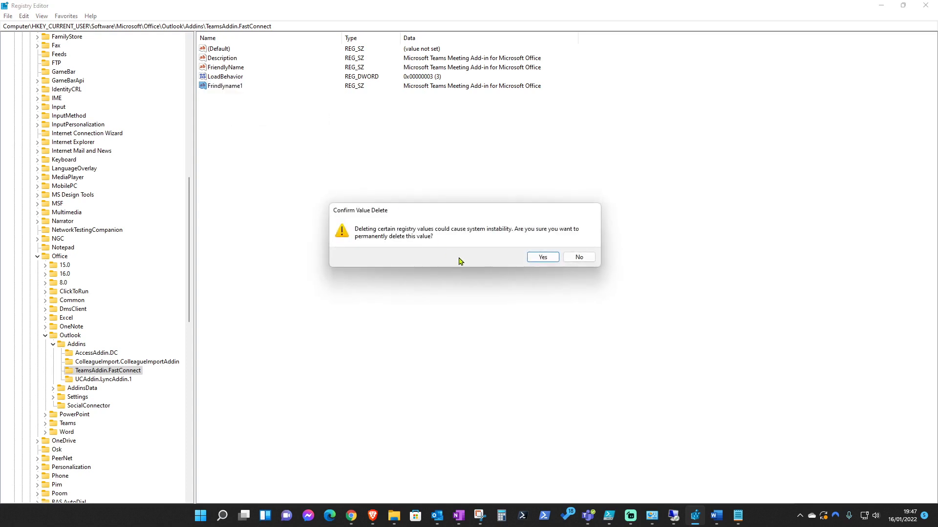
left_click(536, 260)
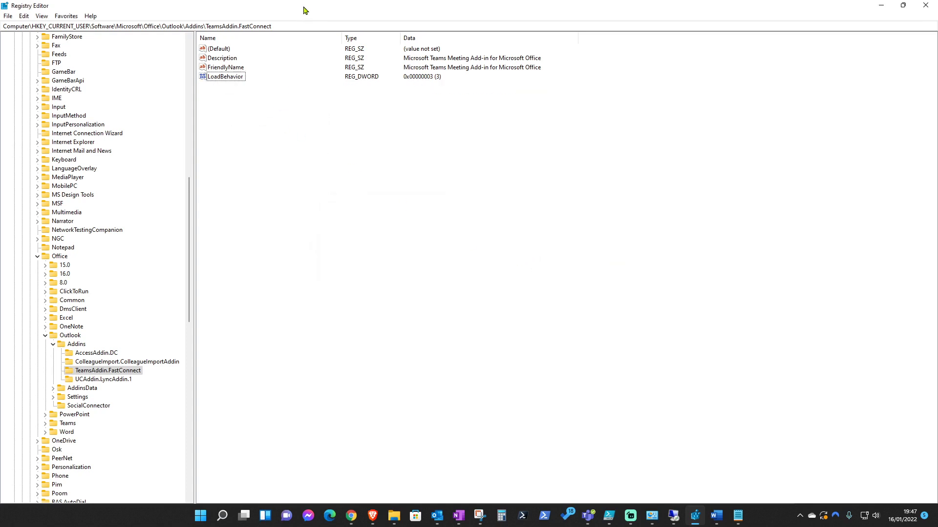
left_click(442, 517)
left_click(423, 480)
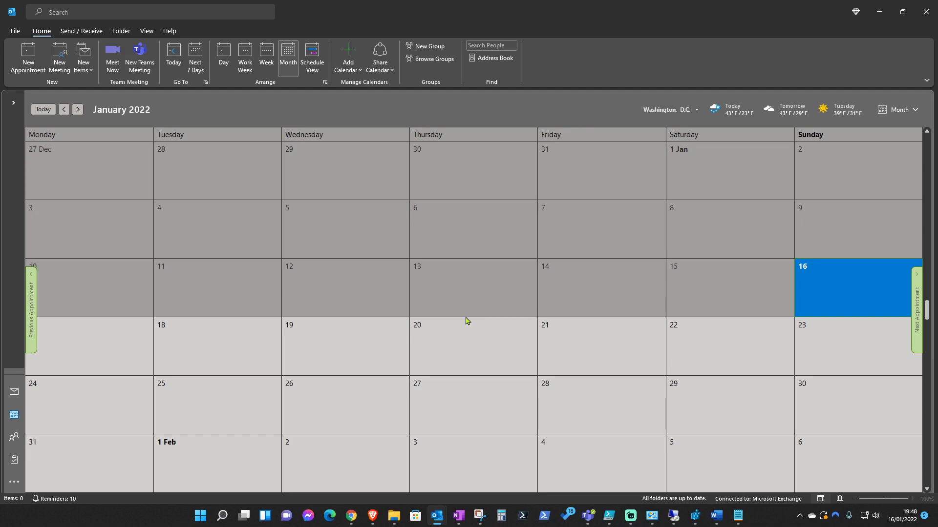
mouse_move(218, 520)
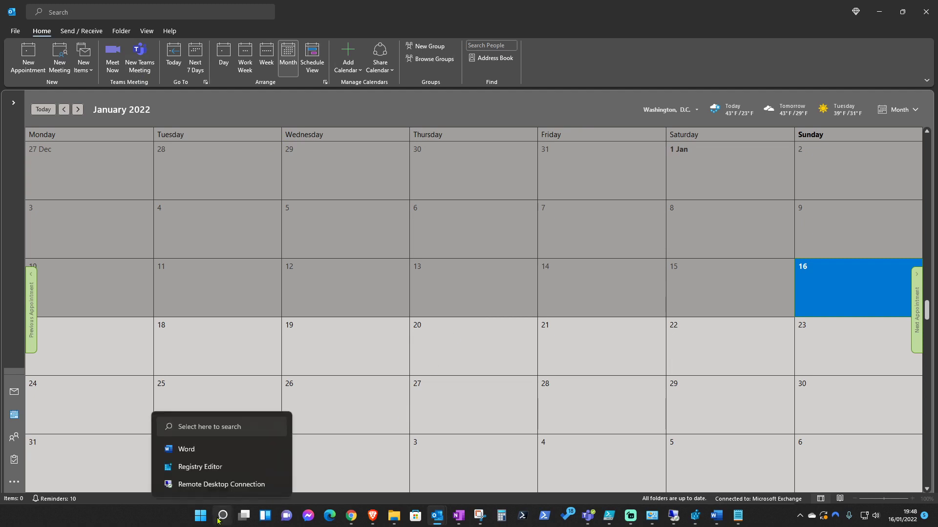
key("alt+Tab")
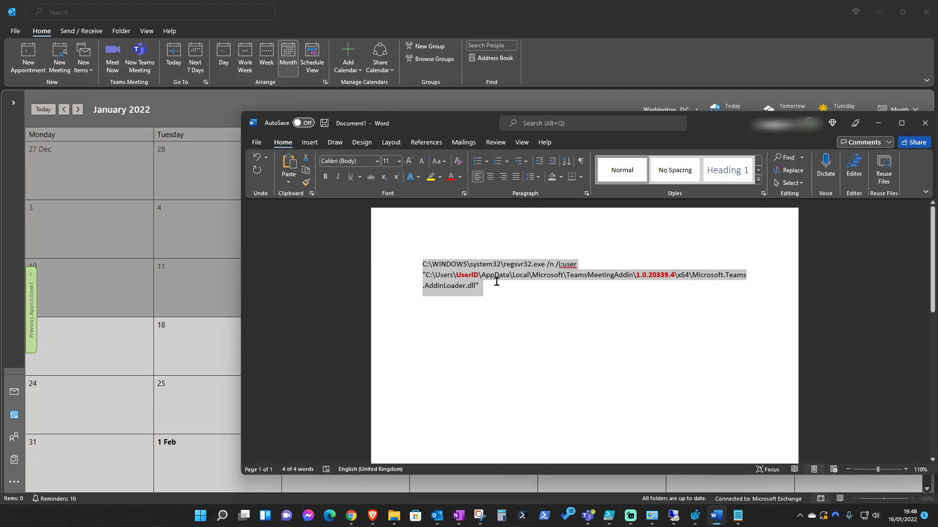
left_click(884, 125)
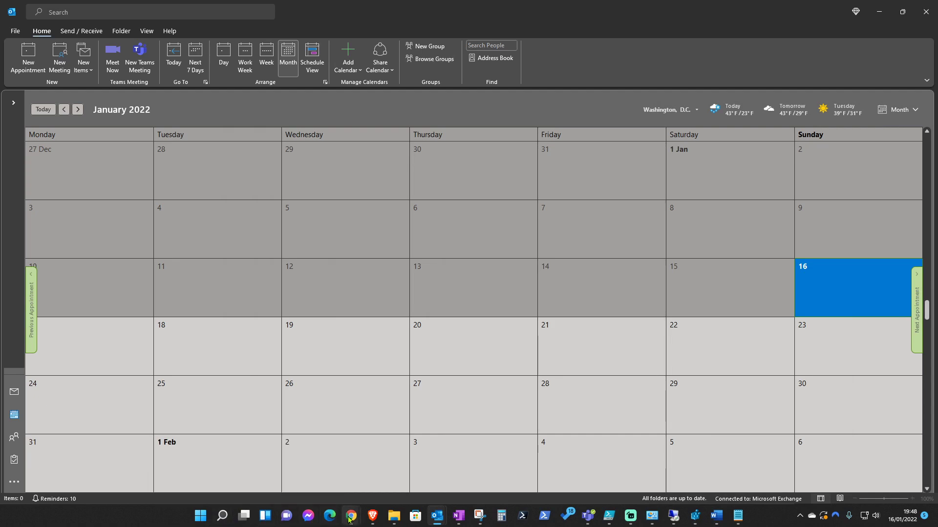
mouse_move(358, 517)
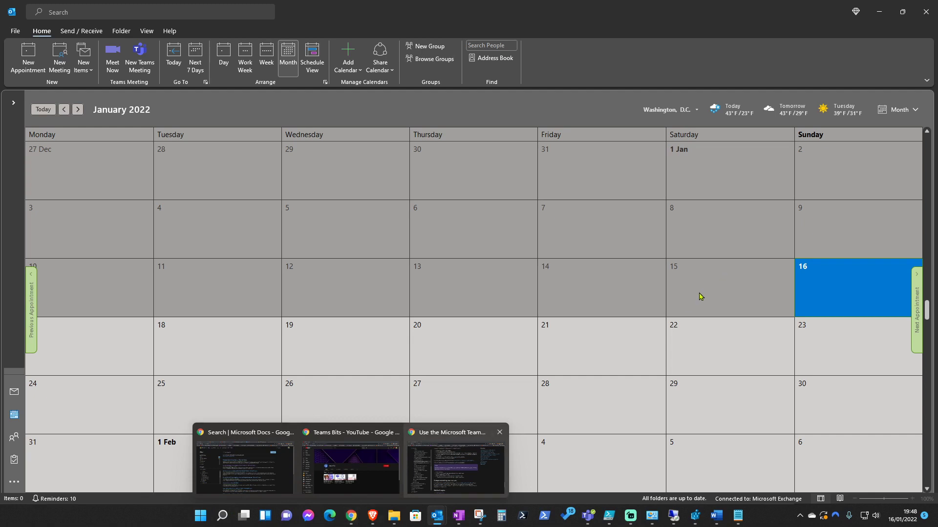
Maximize Teams in Brave, start the desktop app download, then cancel the Save As dialog
left_click(367, 516)
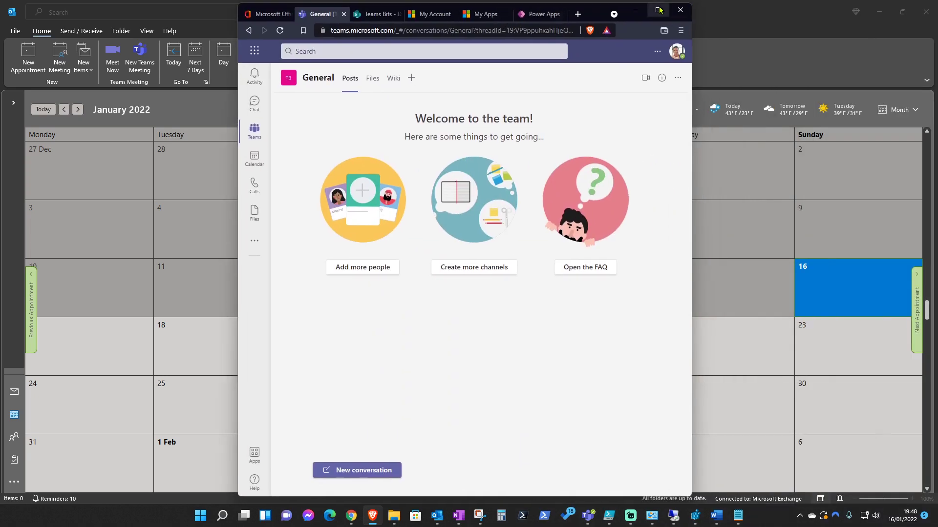
left_click(661, 9)
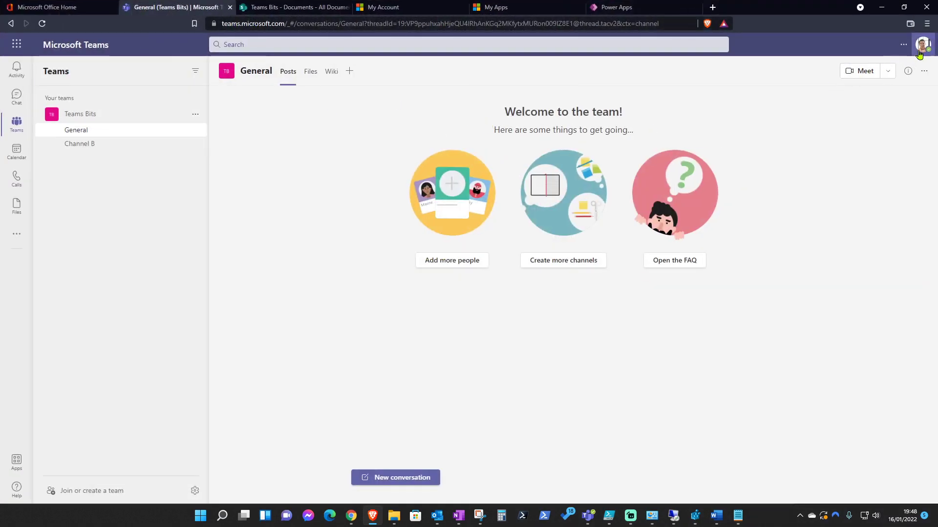
left_click(903, 46)
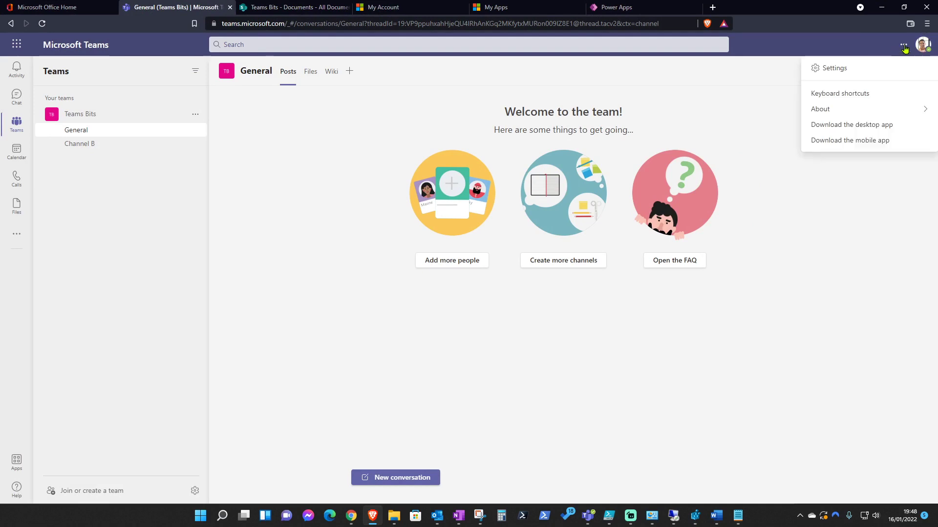
left_click(904, 127)
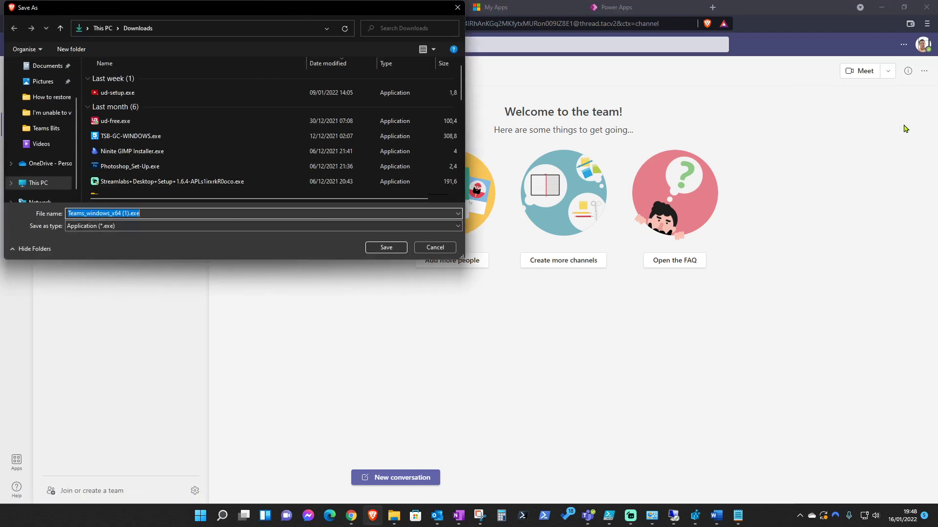
left_click(435, 247)
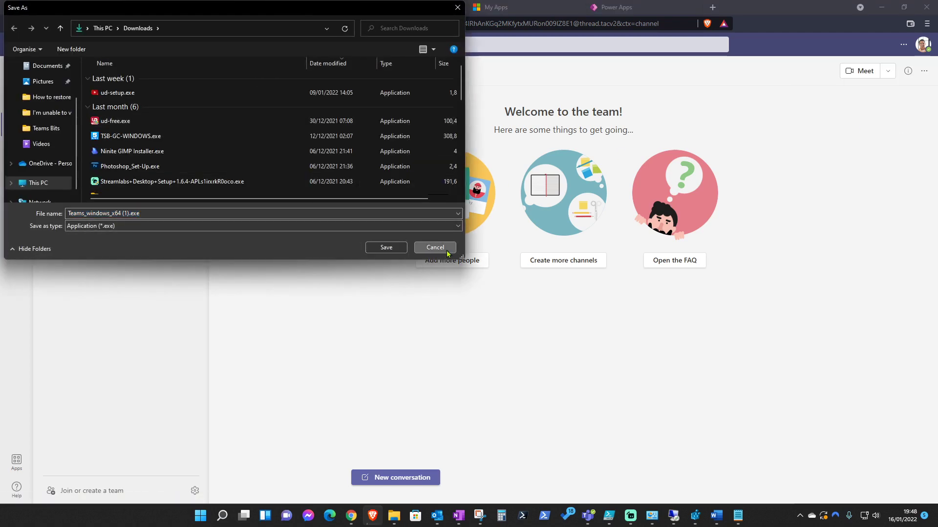